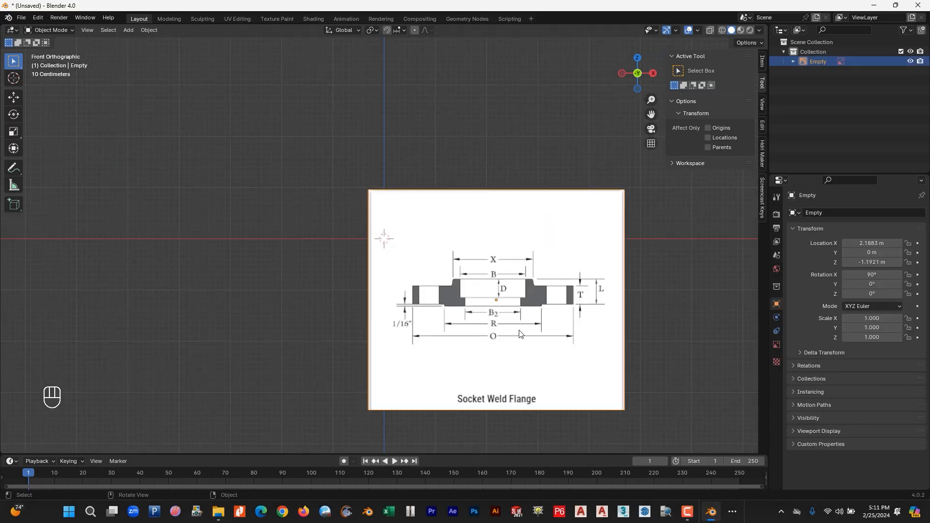
# Step: Scale the reference image to about 2.127 and move it so the flange drawing is centred on the world origin
pyautogui.press('s')
pyautogui.click(538, 326)
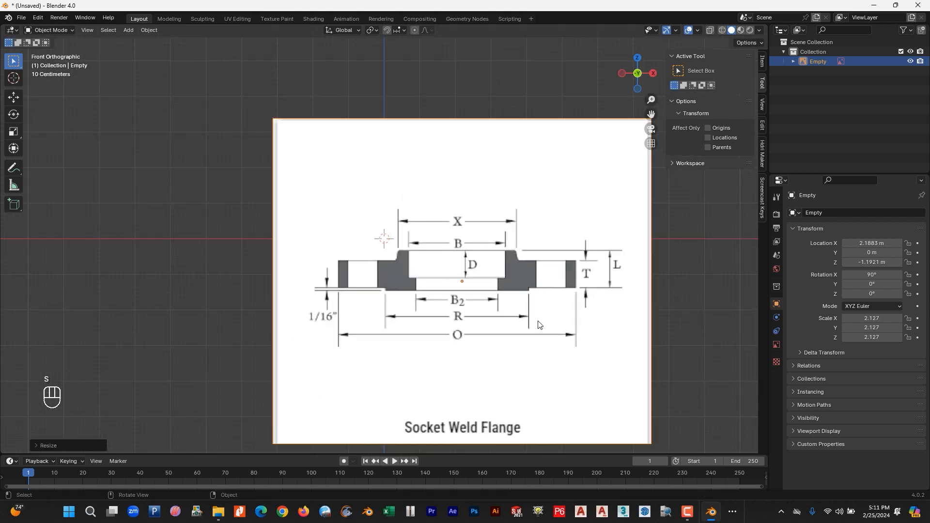
pyautogui.press('g')
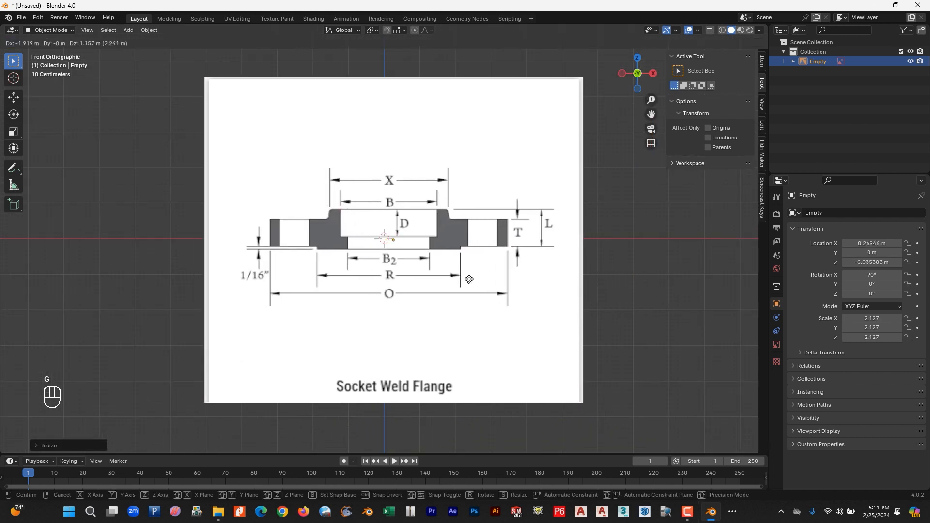
pyautogui.click(464, 279)
pyautogui.scroll(3, 464, 279)
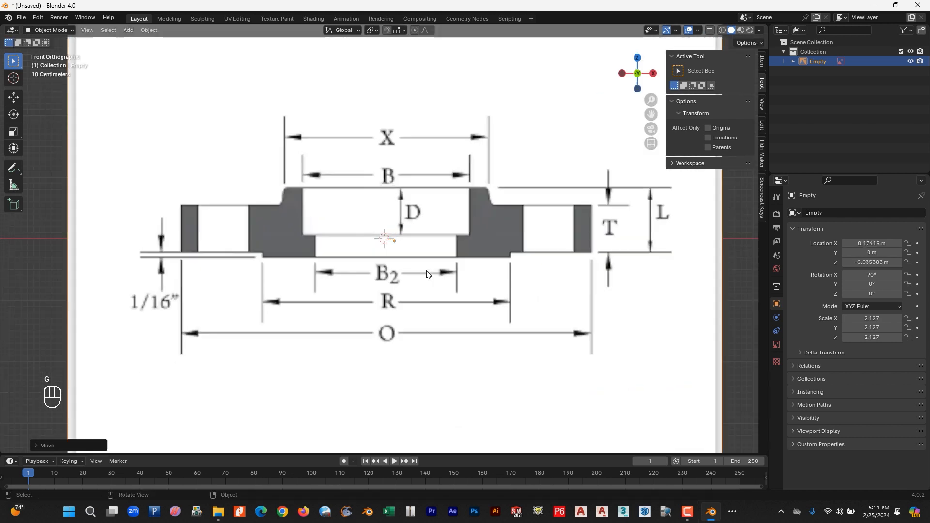
# Step: Reduce the flange reference image's opacity to about 0.402
pyautogui.click(775, 345)
pyautogui.click(846, 326)
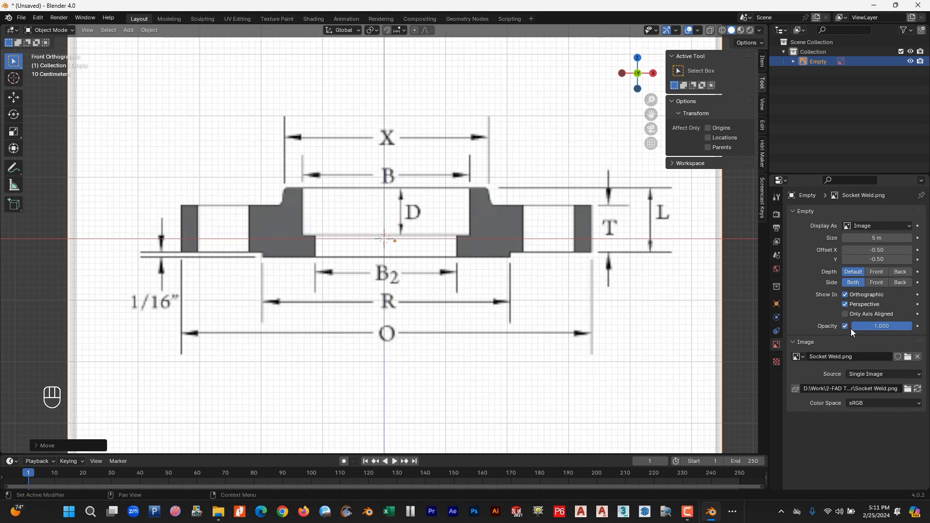
pyautogui.moveTo(908, 326); pyautogui.dragTo(877, 326)
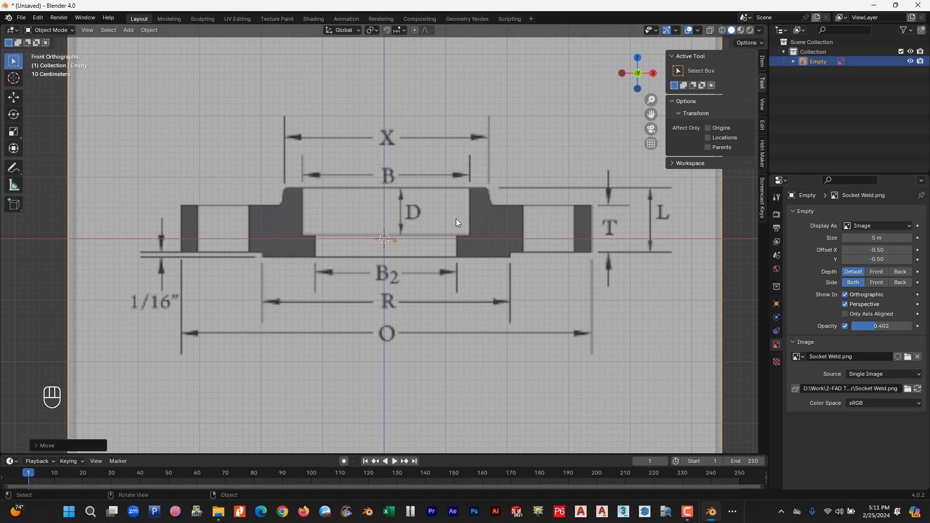
# Step: Add a cylinder mesh at the origin with 64 vertices
pyautogui.scroll(-3, 408, 223)
pyautogui.hotkey('shift', 'a')
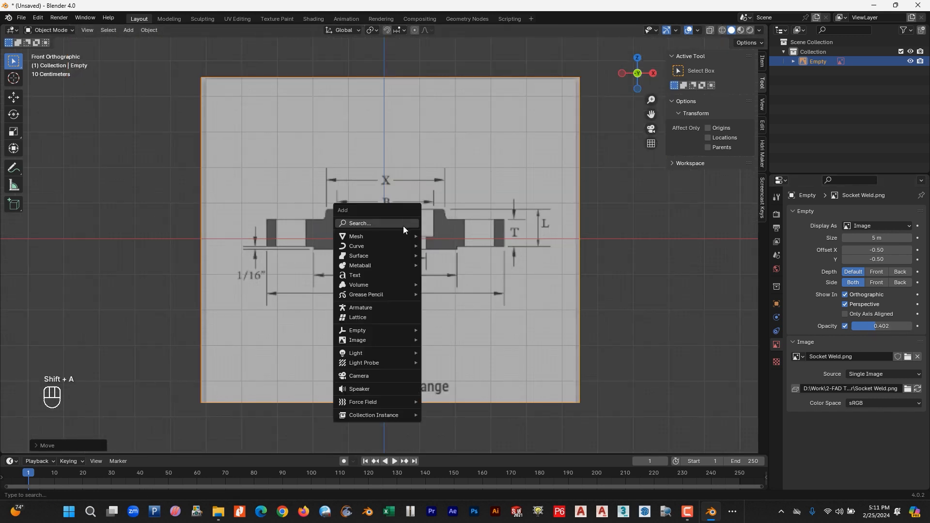
pyautogui.moveTo(375, 240)
pyautogui.click(449, 285)
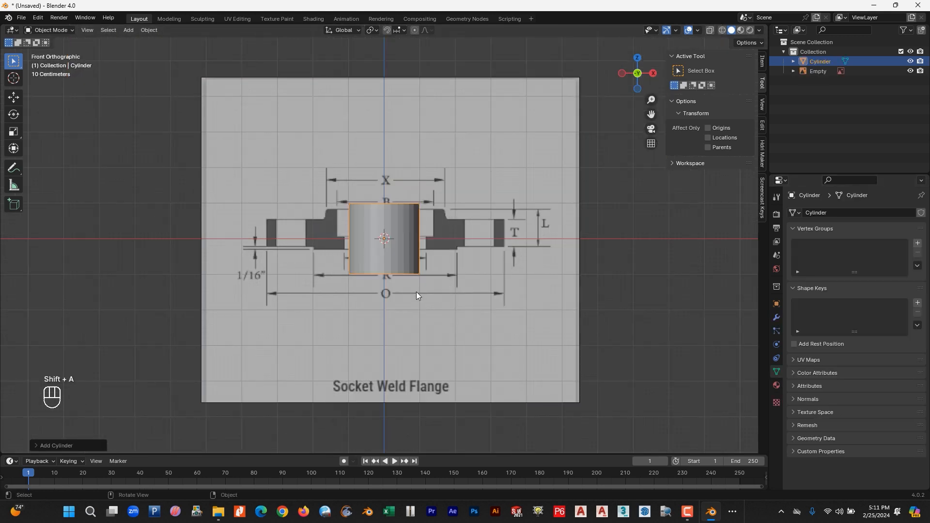
pyautogui.click(45, 446)
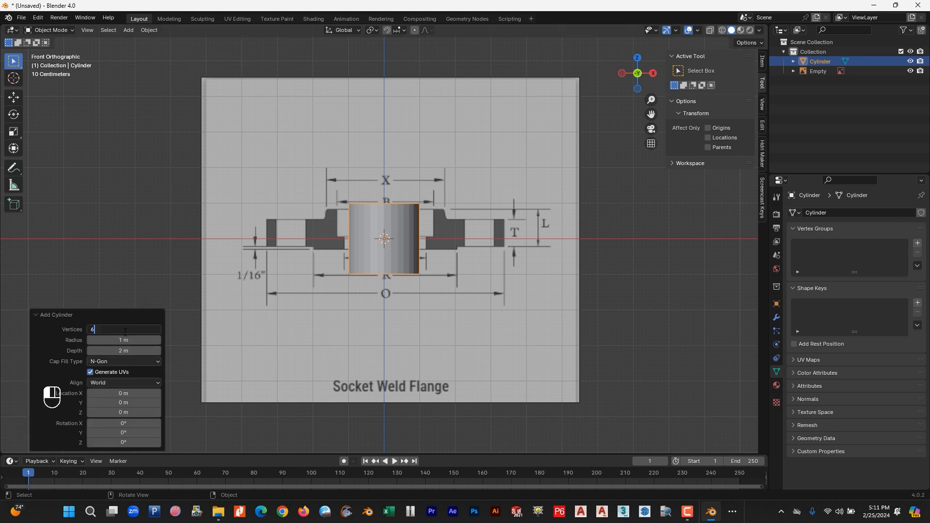
pyautogui.press('Return')
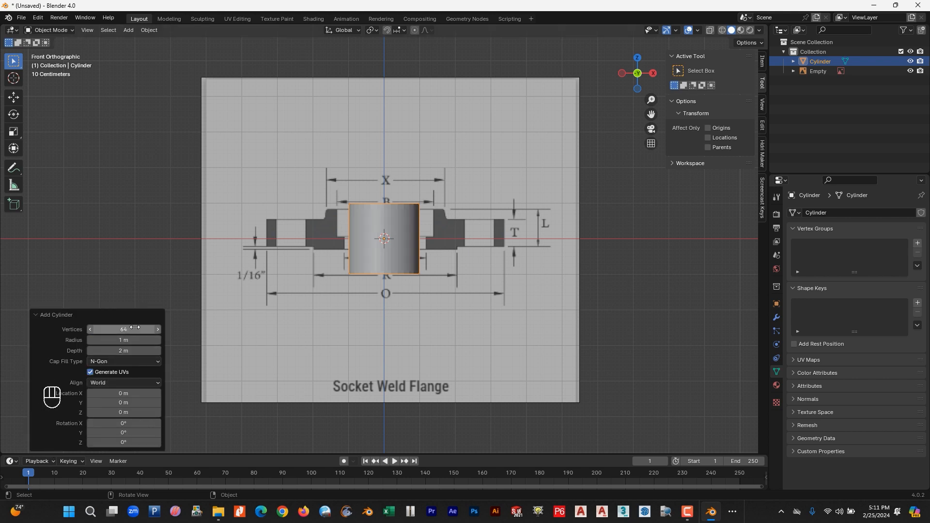
# Step: Shade the cylinder smooth and enable Auto Smooth for its normals
pyautogui.scroll(8, 412, 272)
pyautogui.rightClick(429, 217)
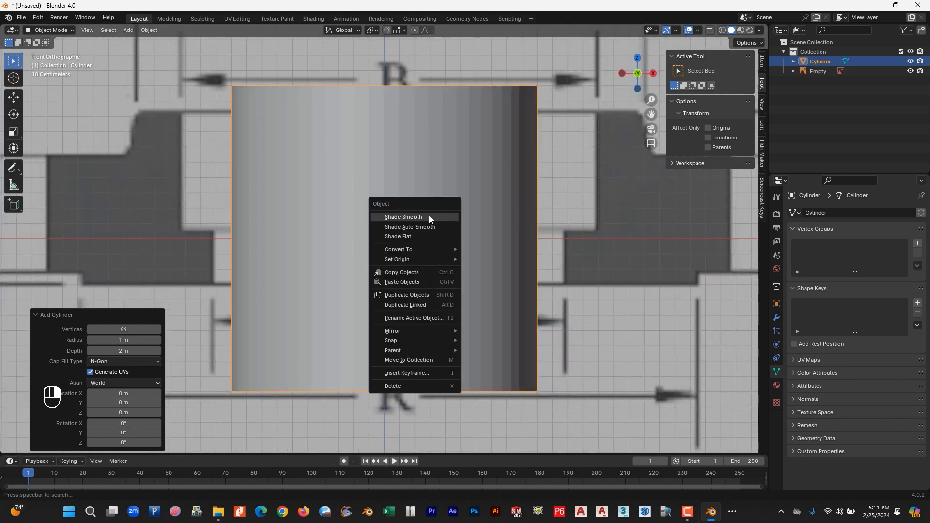
pyautogui.click(429, 218)
pyautogui.click(804, 399)
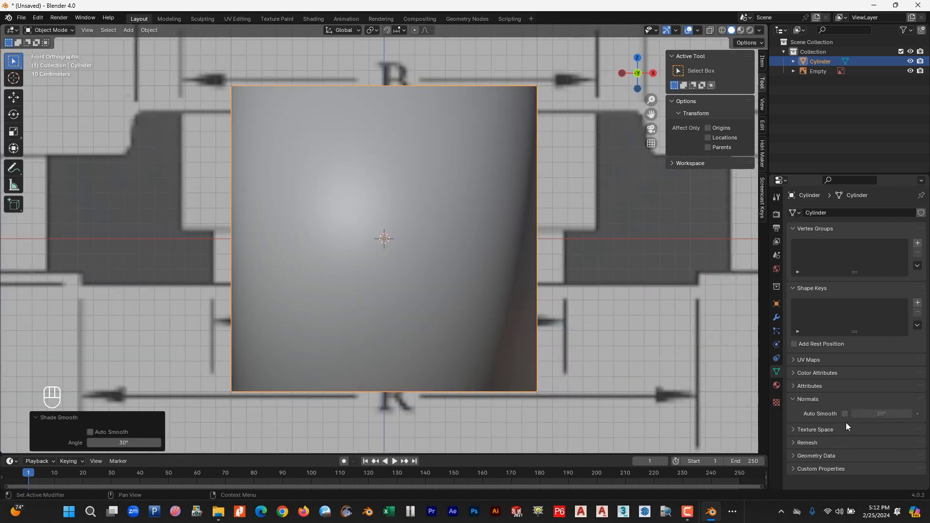
pyautogui.click(845, 414)
pyautogui.scroll(-3, 432, 283)
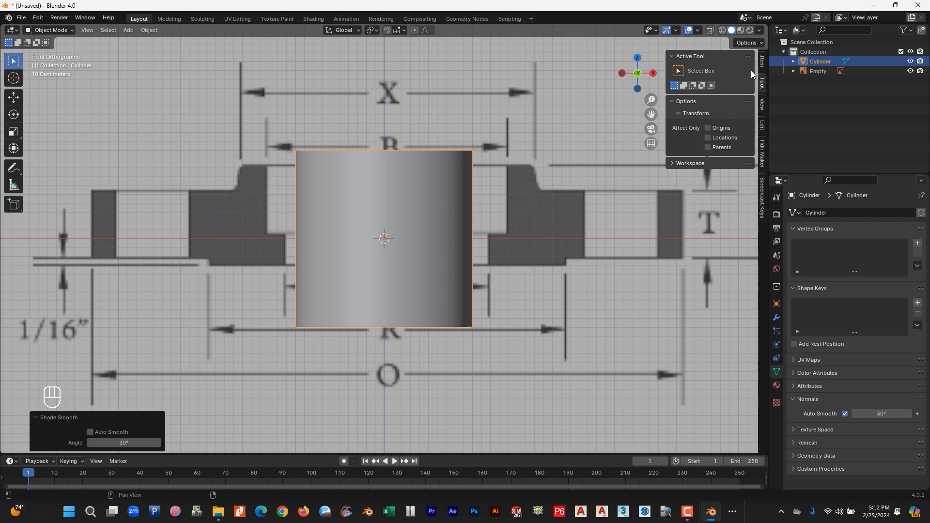
# Step: Display the model in wireframe and scale the whole cylinder by about 1.989 towards the drawing's R width
pyautogui.click(722, 30)
pyautogui.scroll(2, 458, 176)
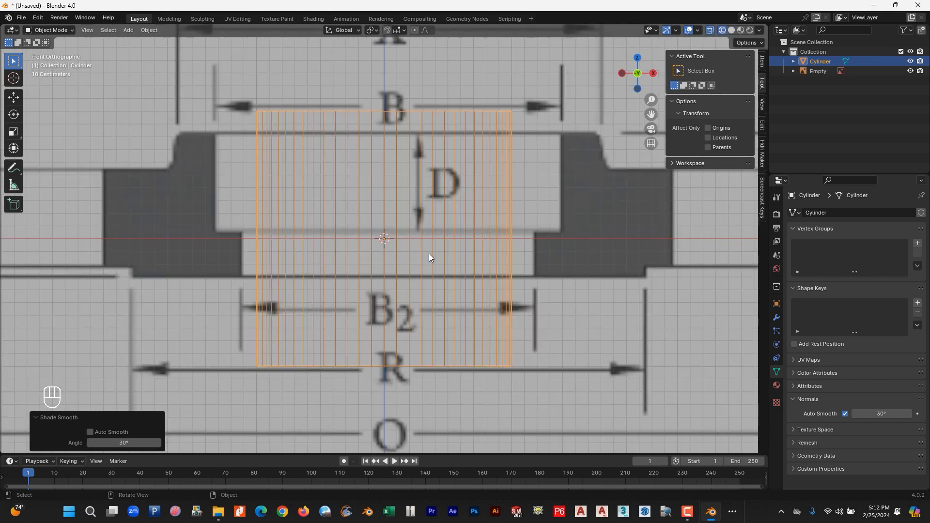
pyautogui.press('Tab')
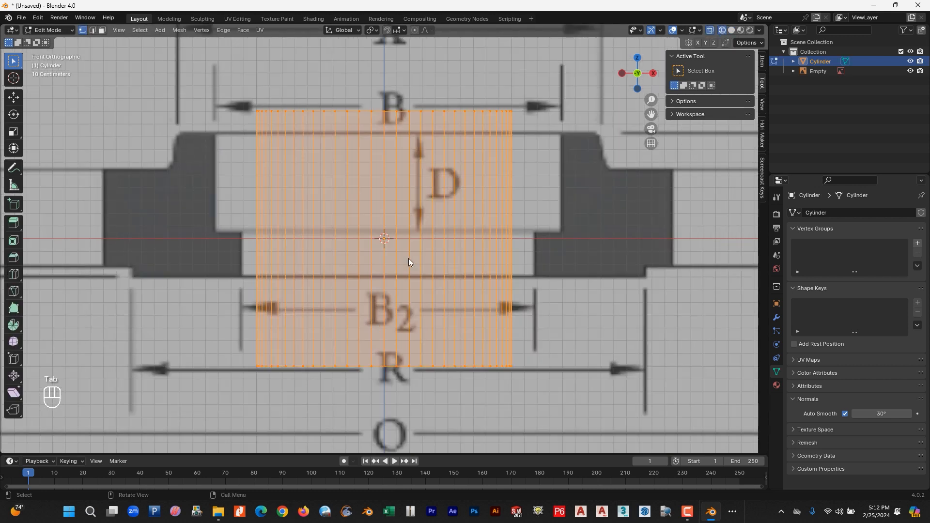
pyautogui.click(14, 97)
pyautogui.scroll(-2, 456, 231)
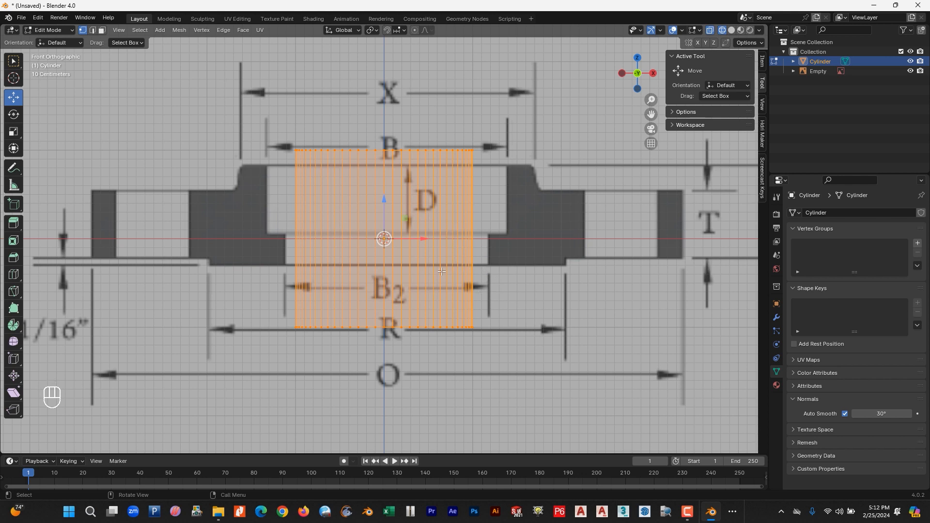
pyautogui.press('Tab')
pyautogui.press('s')
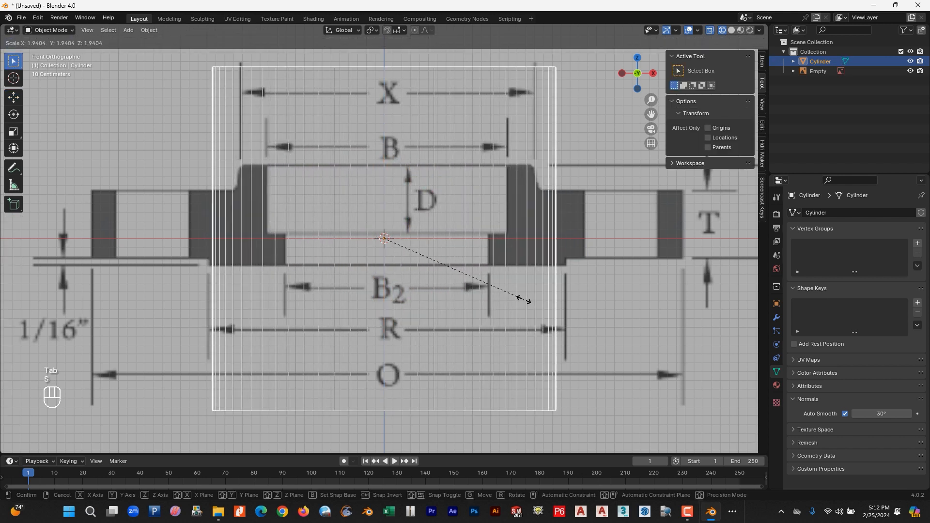
pyautogui.click(534, 303)
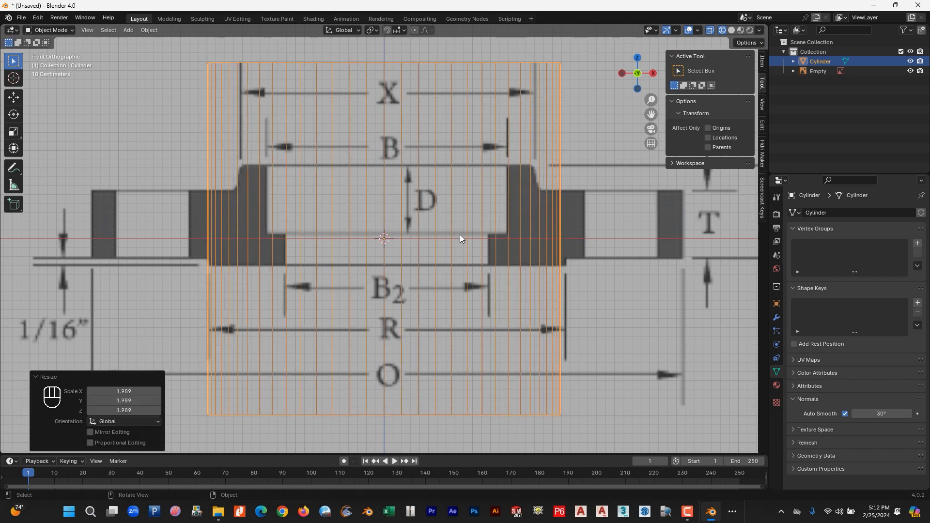
# Step: Shift the cylinder about 0.038 m along X and scale it by about 1.0065 to match the R width
pyautogui.click(14, 98)
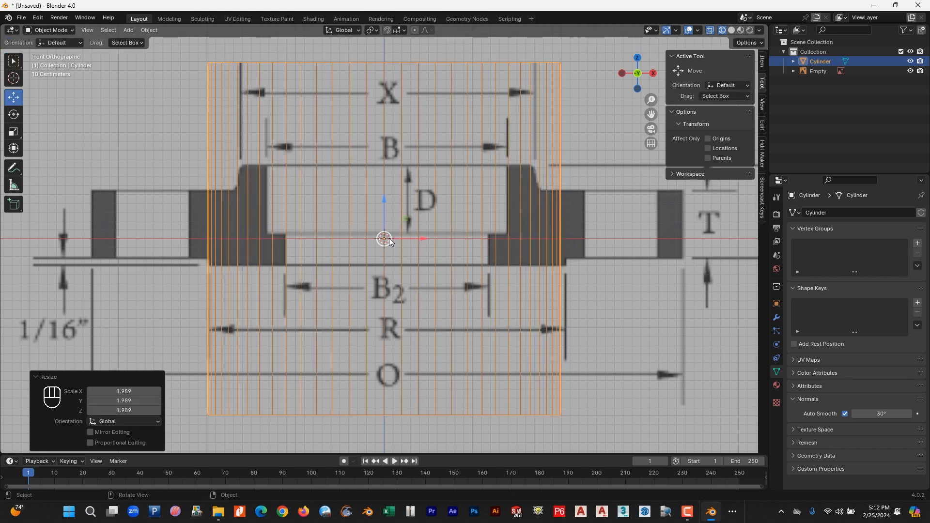
pyautogui.moveTo(421, 240); pyautogui.dragTo(431, 240)
pyautogui.press('s')
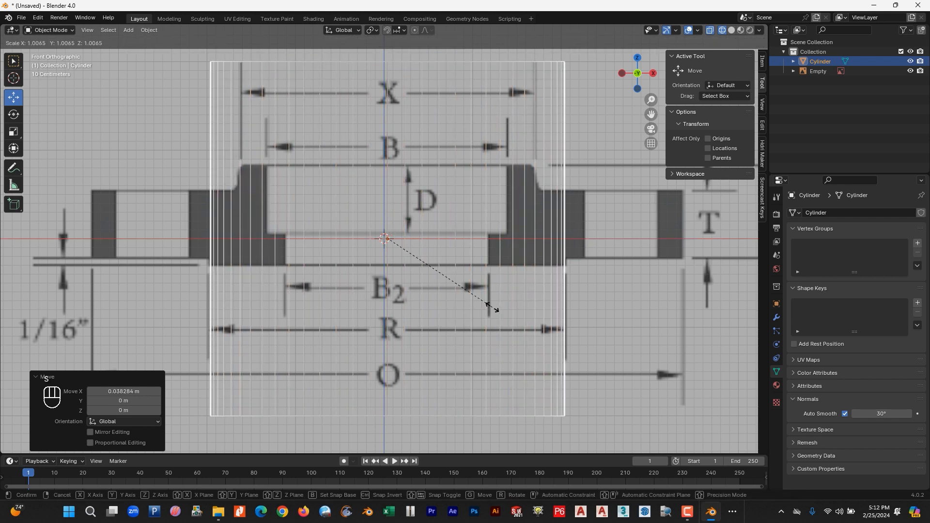
pyautogui.click(490, 307)
# Step: Raise the cylinder along Z until its base sits on the bottom line of the flange section
pyautogui.moveTo(389, 200); pyautogui.dragTo(376, 58)
pyautogui.scroll(-3, 383, 148)
pyautogui.keyDown('shift'); pyautogui.moveTo(383, 148); pyautogui.dragTo(377, 184, button='middle'); pyautogui.keyUp('shift')
# Step: Lower the cylinder's top vertices about 3.922 m along Z to the top of the 1/16" raised face
pyautogui.press('Tab')
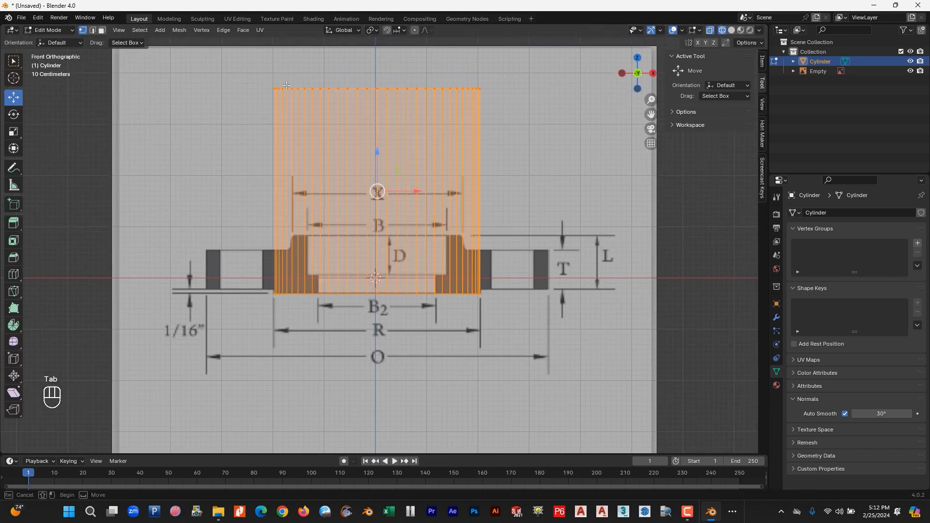
pyautogui.moveTo(252, 68); pyautogui.dragTo(487, 112)
pyautogui.scroll(4, 481, 159)
pyautogui.scroll(-4, 481, 160)
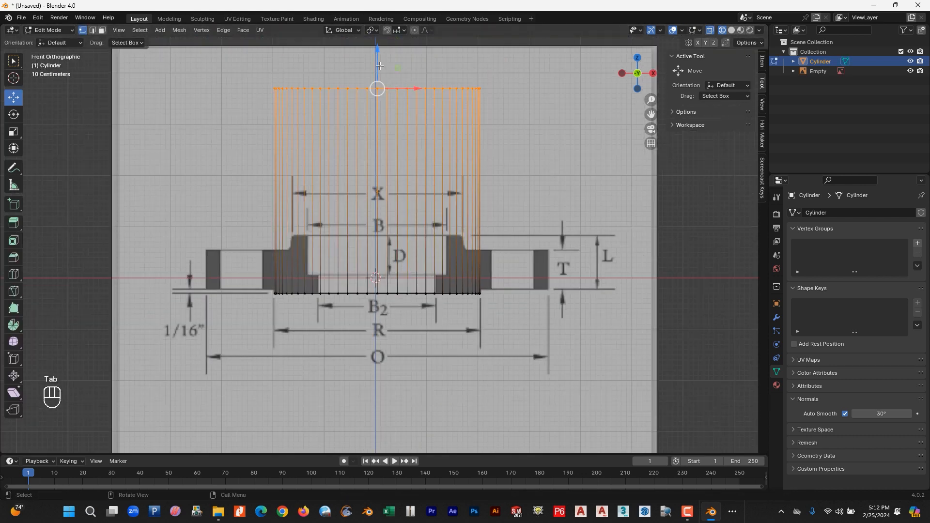
pyautogui.moveTo(378, 57); pyautogui.dragTo(384, 261)
pyautogui.scroll(4, 465, 329)
pyautogui.keyDown('shift'); pyautogui.moveTo(466, 329); pyautogui.dragTo(451, 233, button='middle'); pyautogui.keyUp('shift')
pyautogui.scroll(3, 383, 268)
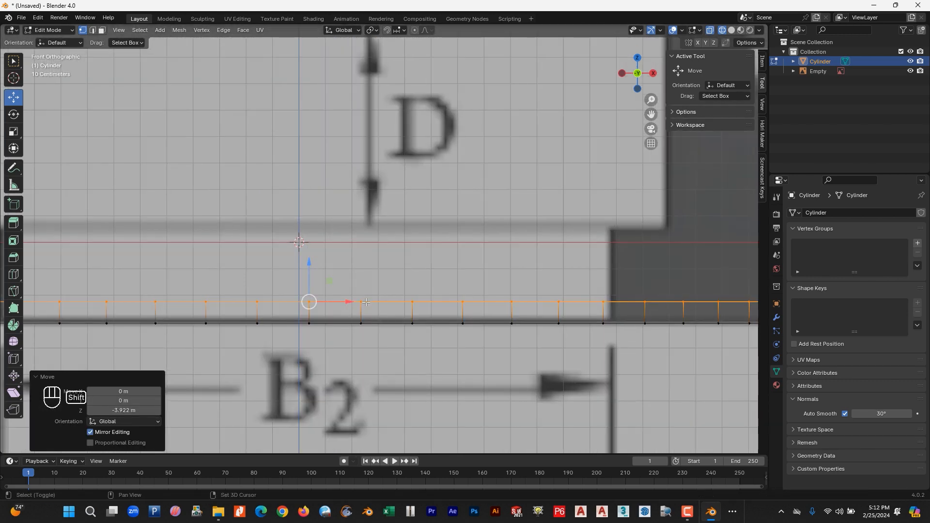
pyautogui.scroll(-2, 452, 281)
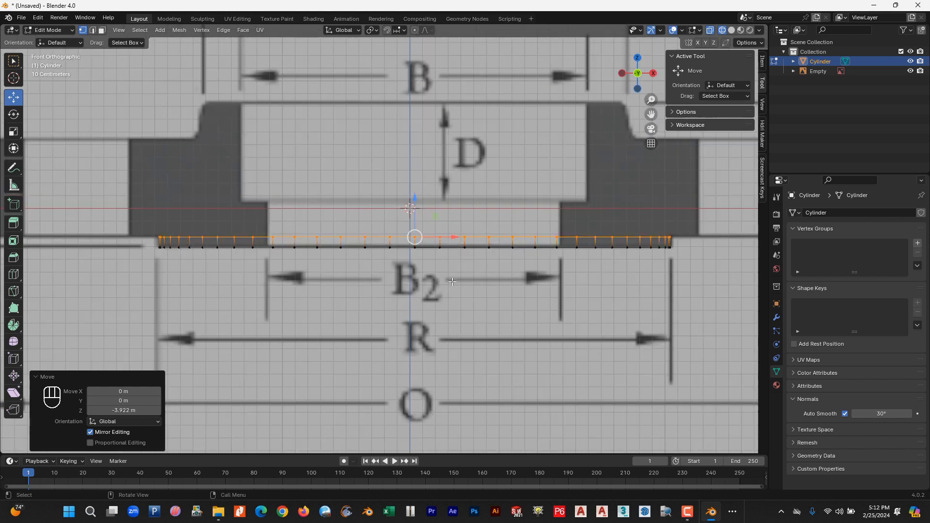
# Step: Extrude the top face in place and scale it outward by about 2.053 and 0.813 to match the O diameter
pyautogui.press('e')
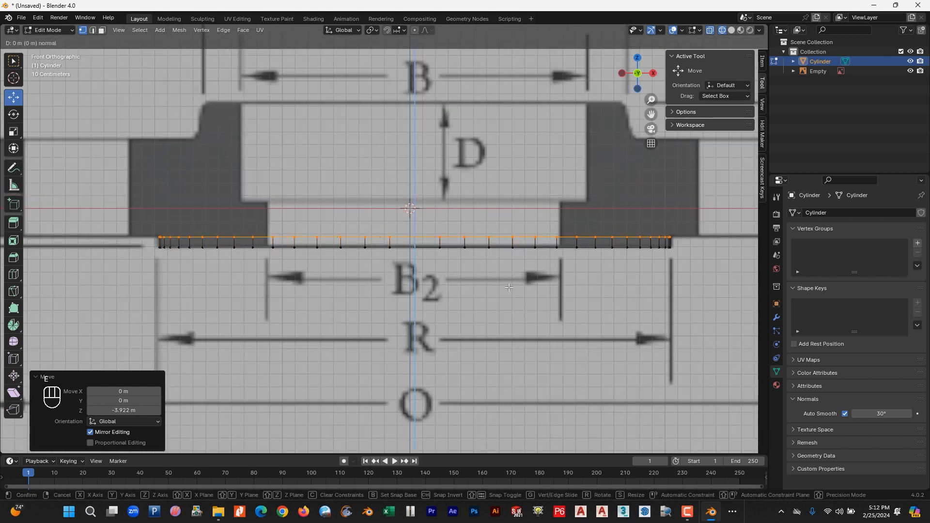
pyautogui.press('s')
pyautogui.click(613, 298)
pyautogui.scroll(-2, 613, 298)
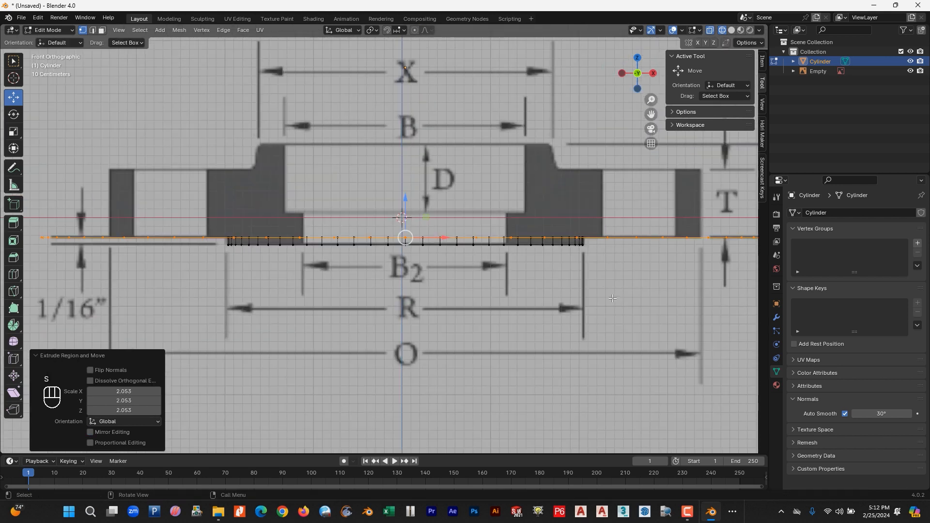
pyautogui.press('s')
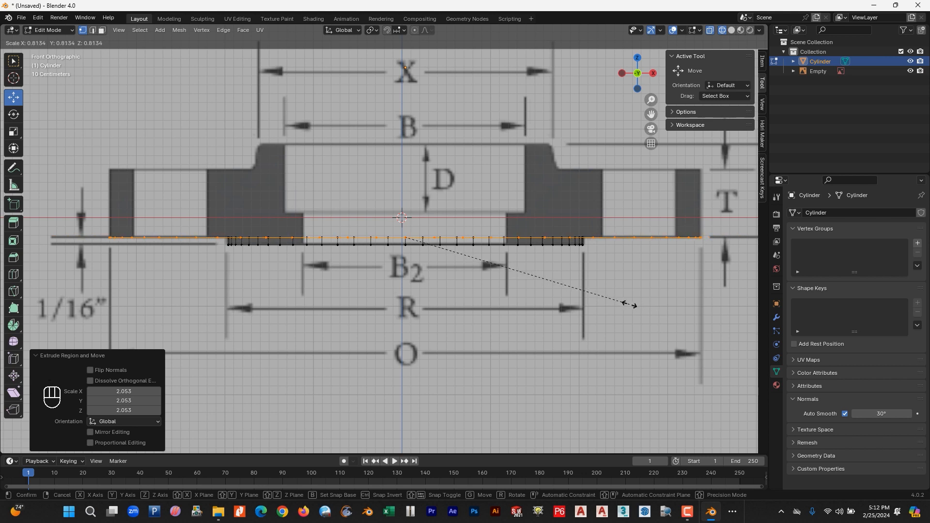
pyautogui.click(629, 304)
# Step: Extrude the wide flange face upward about 0.76 m along Z to the top of thickness T
pyautogui.press('e')
pyautogui.press('z')
pyautogui.press('z')
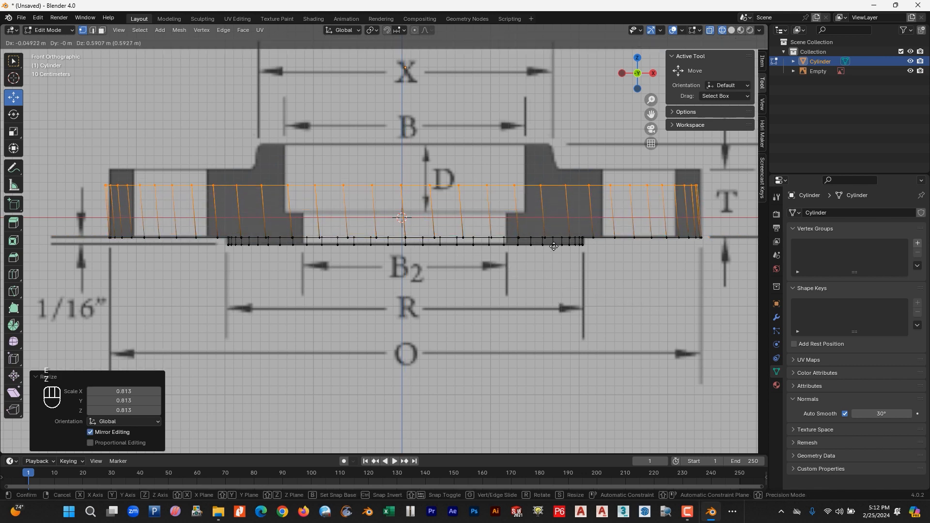
pyautogui.click(554, 233)
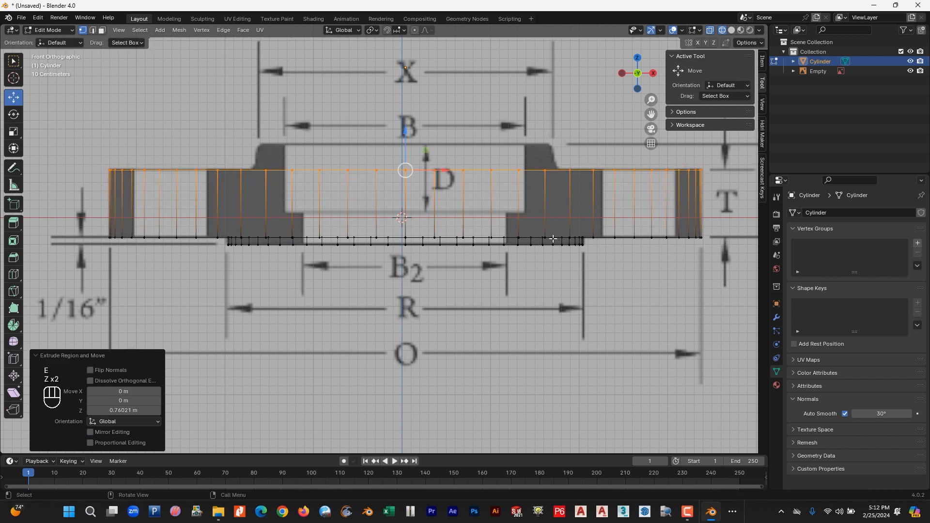
# Step: Inset the flange's top face by about 0.83 m to match the base of the hub
pyautogui.scroll(2, 557, 235)
pyautogui.keyDown('shift'); pyautogui.moveTo(696, 192); pyautogui.dragTo(618, 289, button='middle'); pyautogui.keyUp('shift')
pyautogui.press('i')
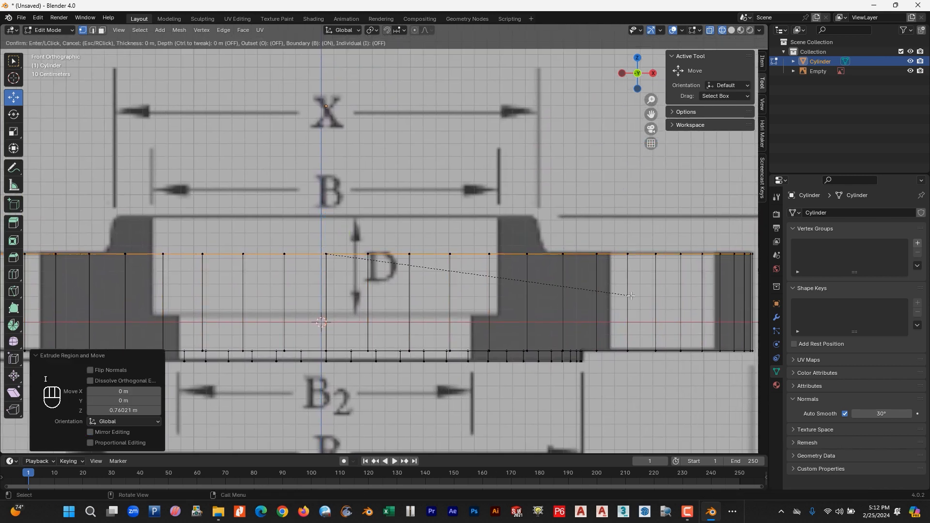
pyautogui.press('s')
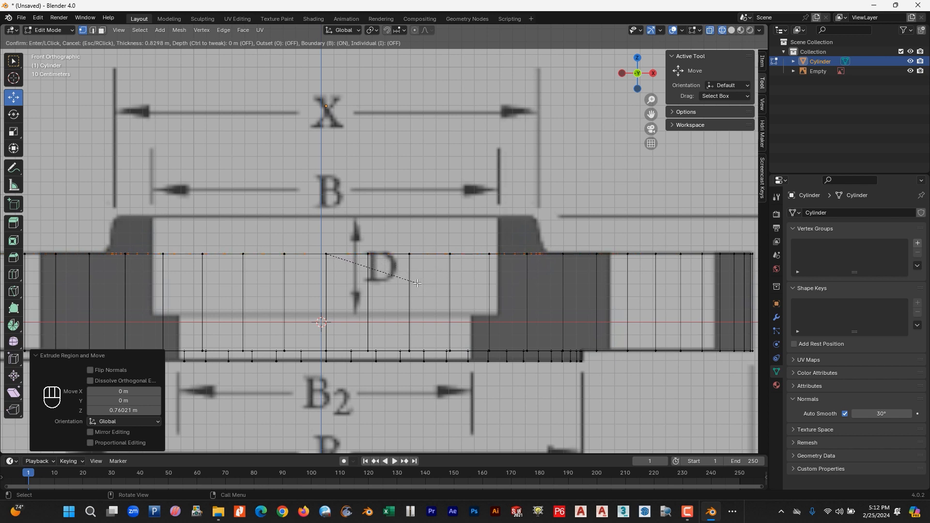
pyautogui.click(417, 283)
# Step: Extrude the inset face about 0.30 m up along Z to the hub top and taper it with a scale of about 0.98
pyautogui.press('e')
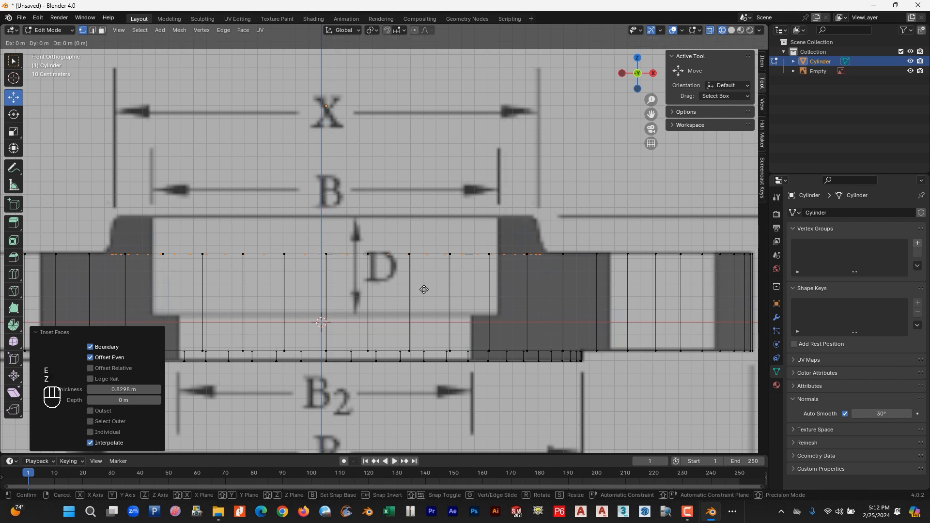
pyautogui.press('z')
pyautogui.press('z')
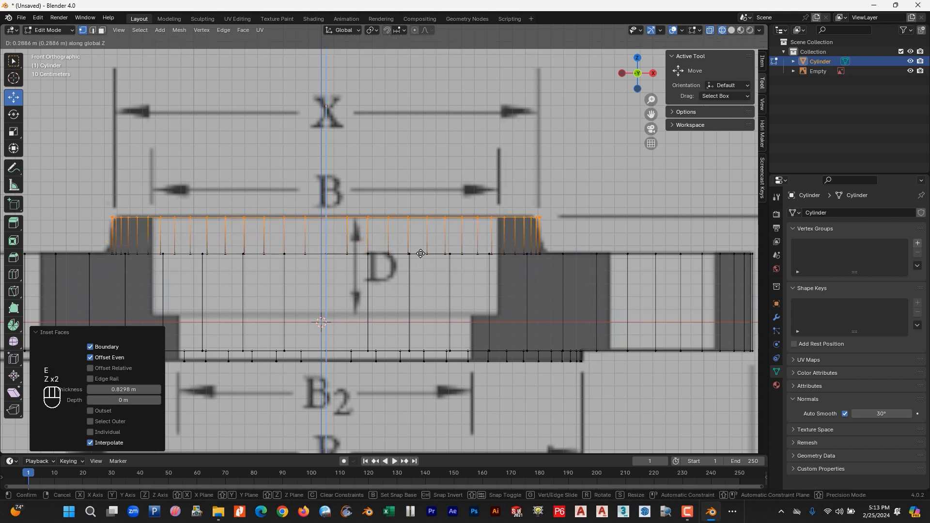
pyautogui.click(469, 252)
pyautogui.press('s')
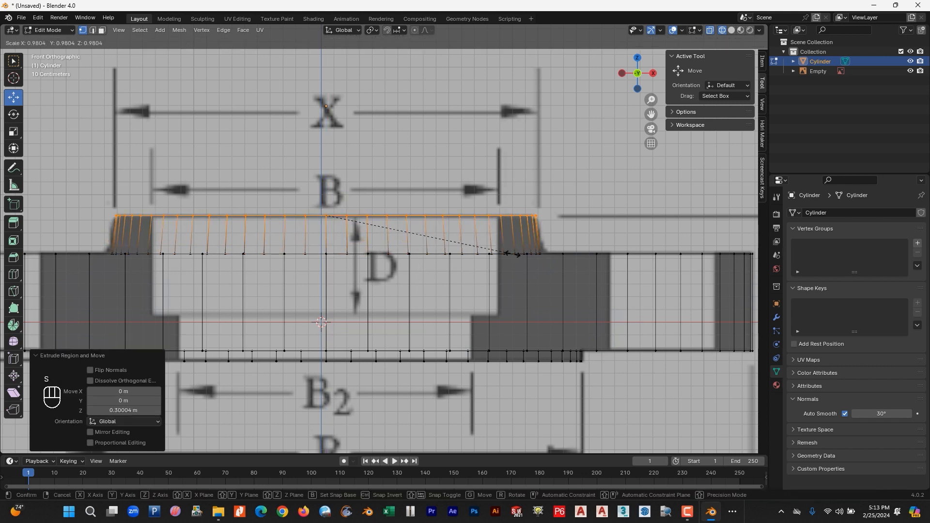
pyautogui.click(506, 253)
pyautogui.scroll(-1, 521, 251)
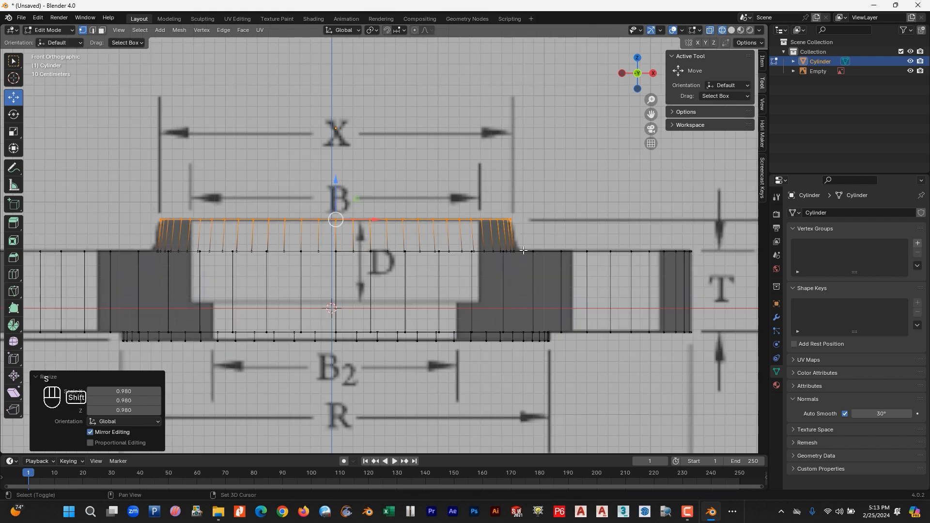
pyautogui.scroll(-2, 429, 261)
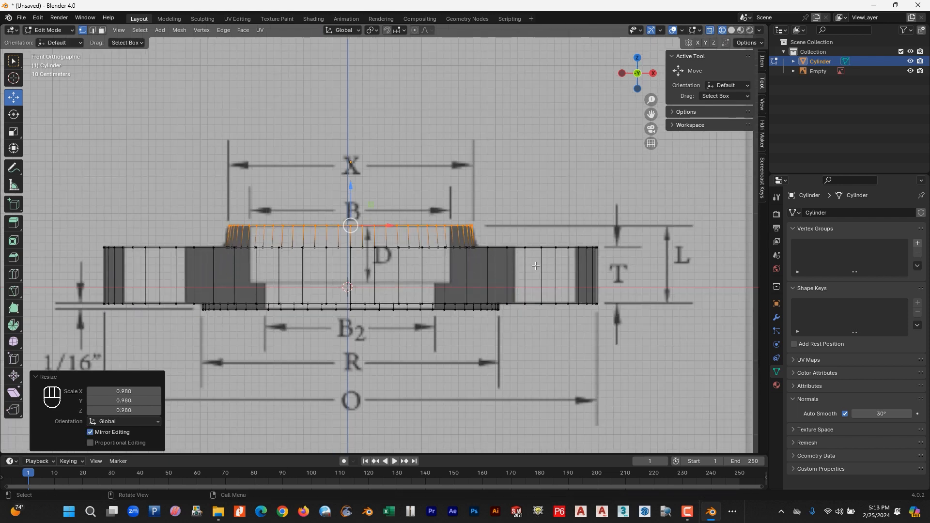
# Step: Apply the rotation and scale of the flange cylinder in Object Mode
pyautogui.scroll(2, 536, 266)
pyautogui.press('Tab')
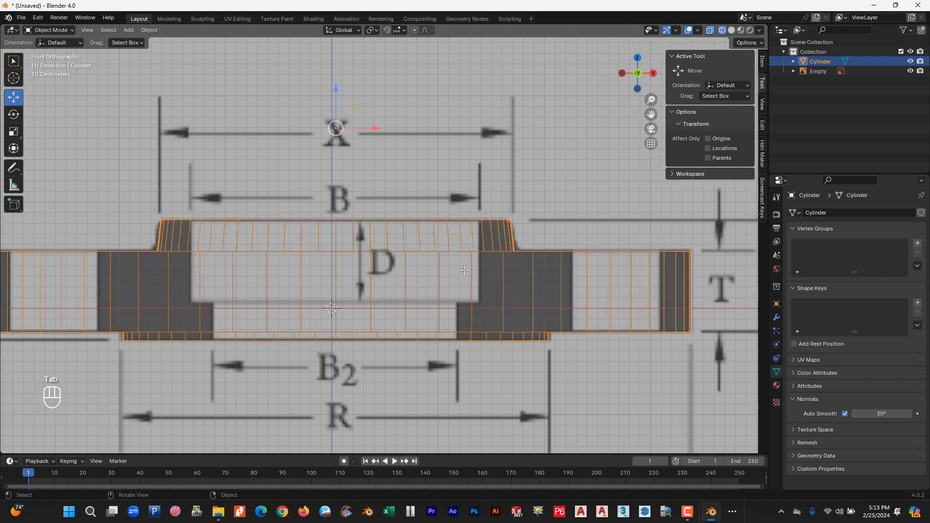
pyautogui.moveTo(465, 270); pyautogui.dragTo(467, 301, button='middle')
pyautogui.hotkey('ctrl', 'a')
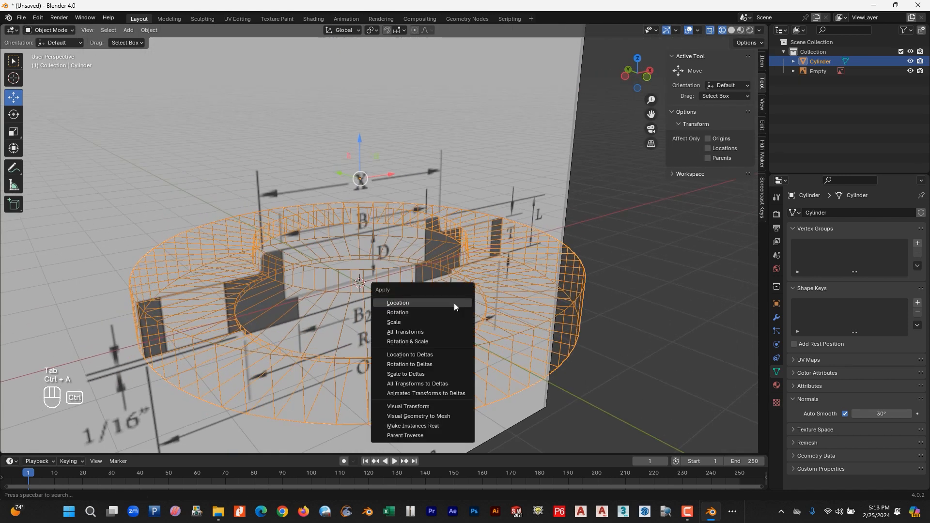
pyautogui.click(420, 341)
# Step: Bevel the edge loop around the base of the hub with a width of about 0.083 m and 7 segments
pyautogui.click(732, 30)
pyautogui.moveTo(572, 218); pyautogui.dragTo(527, 281, button='middle')
pyautogui.press('Tab')
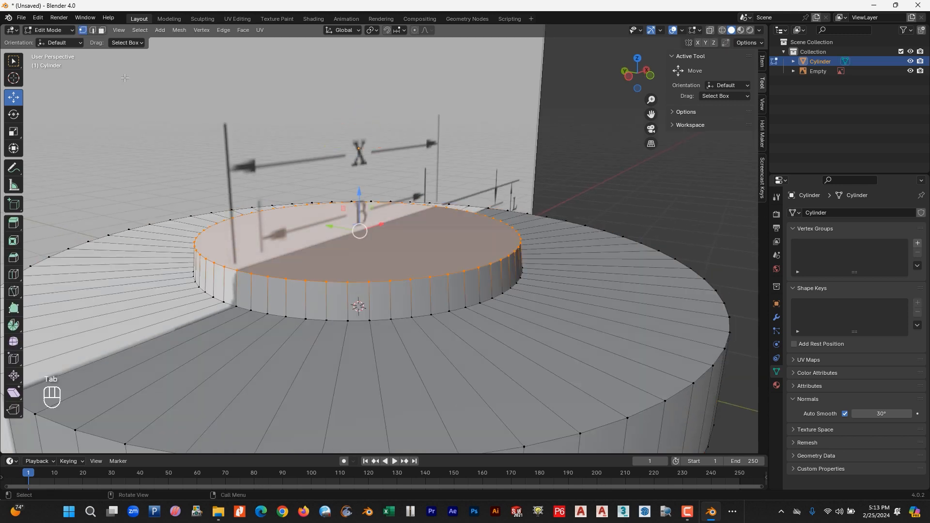
pyautogui.click(93, 30)
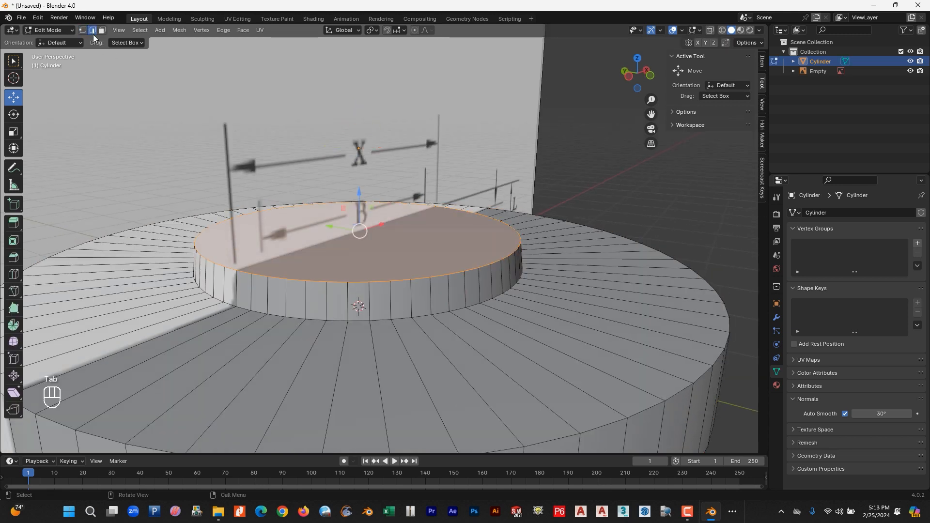
pyautogui.click(472, 307)
pyautogui.scroll(4, 471, 306)
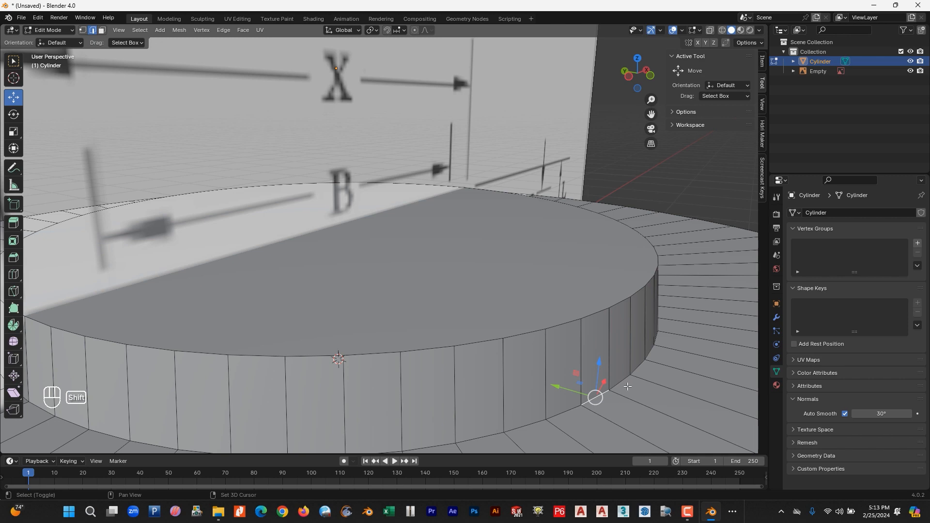
pyautogui.moveTo(624, 382); pyautogui.dragTo(499, 338, button='middle')
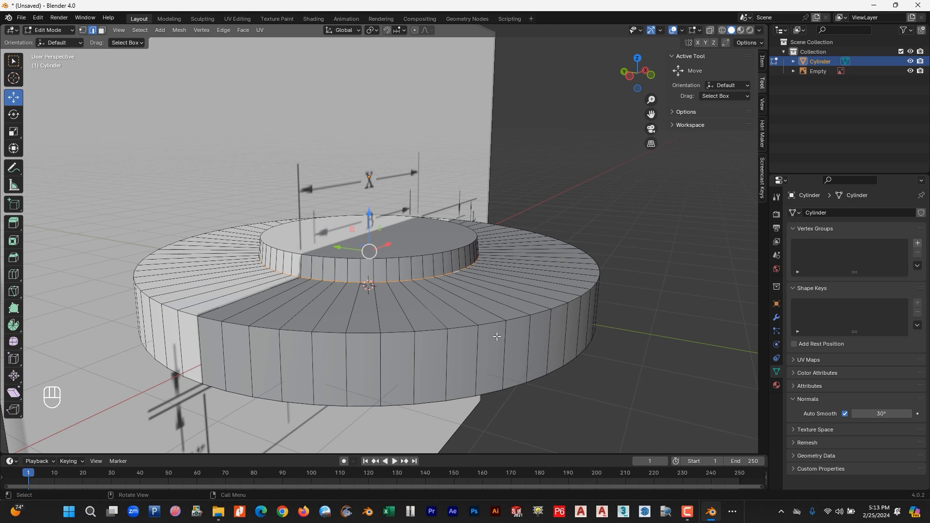
pyautogui.press('KP_3')
pyautogui.press('KP_1')
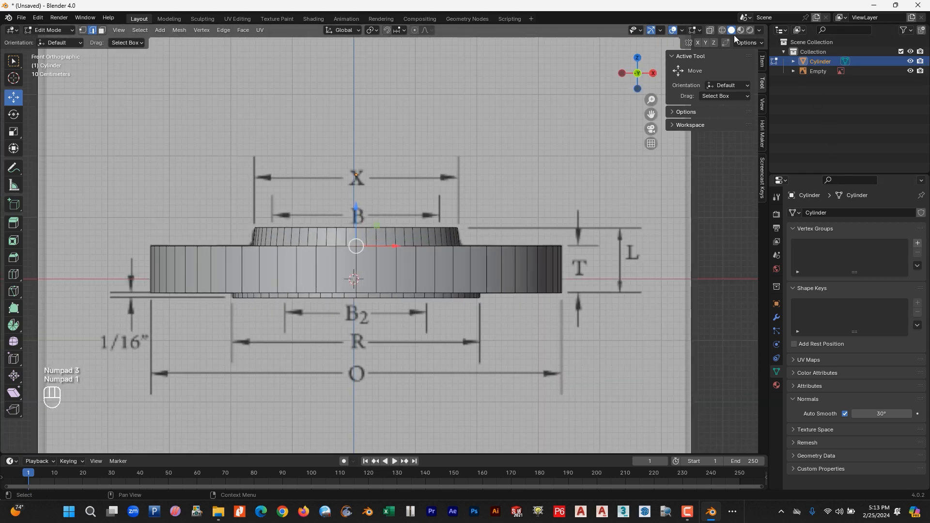
pyautogui.scroll(4, 384, 238)
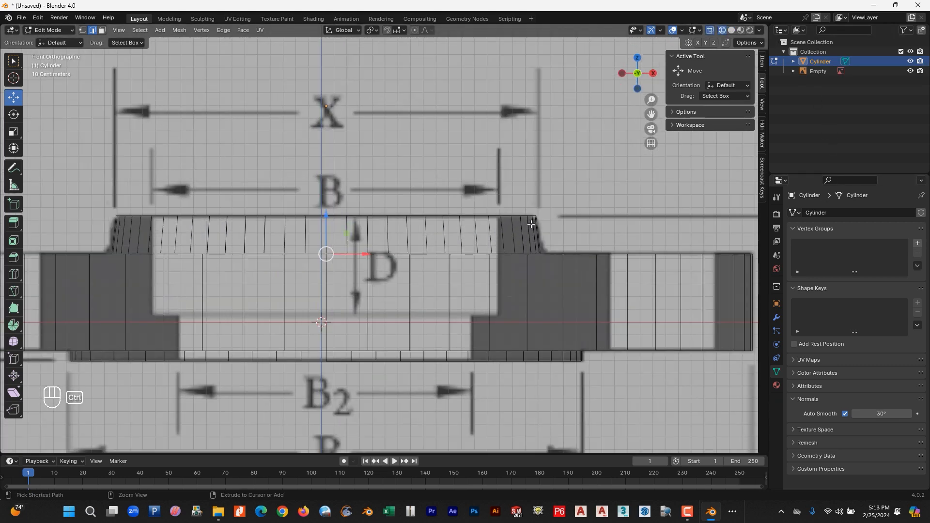
pyautogui.hotkey('ctrl', 'b')
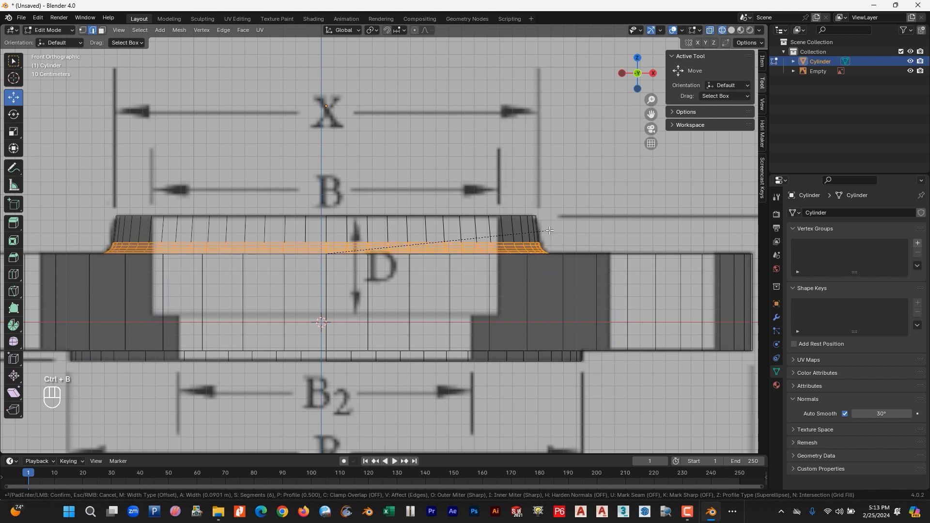
pyautogui.scroll(1, 548, 231)
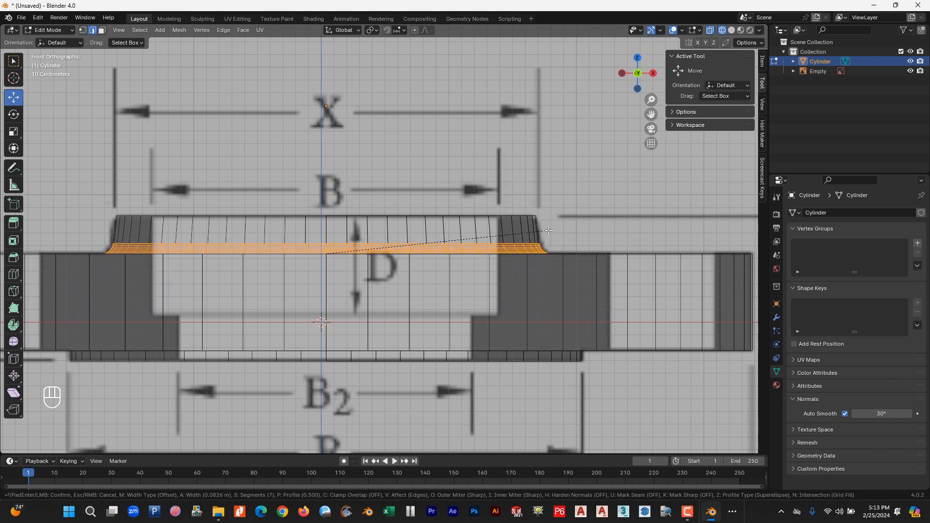
pyautogui.click(548, 231)
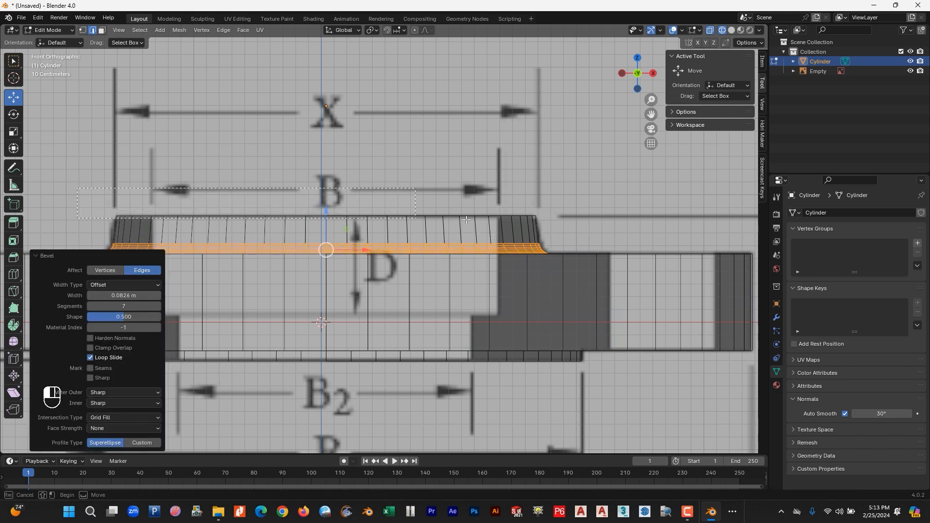
# Step: Bevel the hub's top outer edge loop with a width of about 0.076 m and 7 segments, and leave Edit Mode
pyautogui.keyDown('alt'); pyautogui.click(528, 216); pyautogui.keyUp('alt')
pyautogui.hotkey('ctrl', 'b')
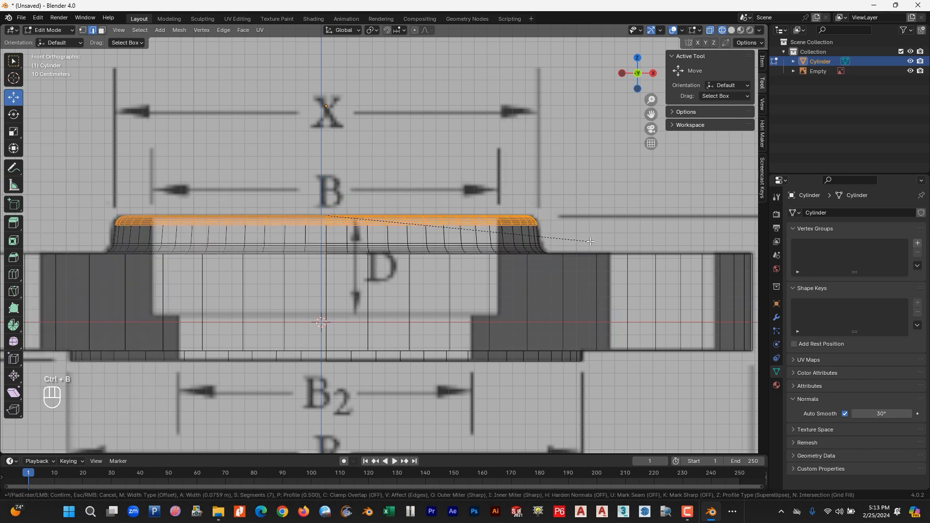
pyautogui.click(588, 242)
pyautogui.scroll(-3, 520, 255)
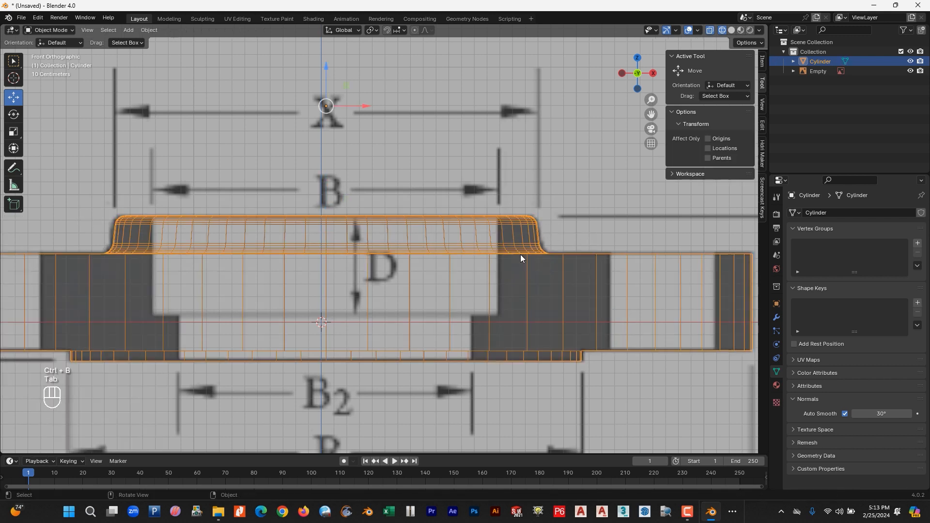
pyautogui.press('Tab')
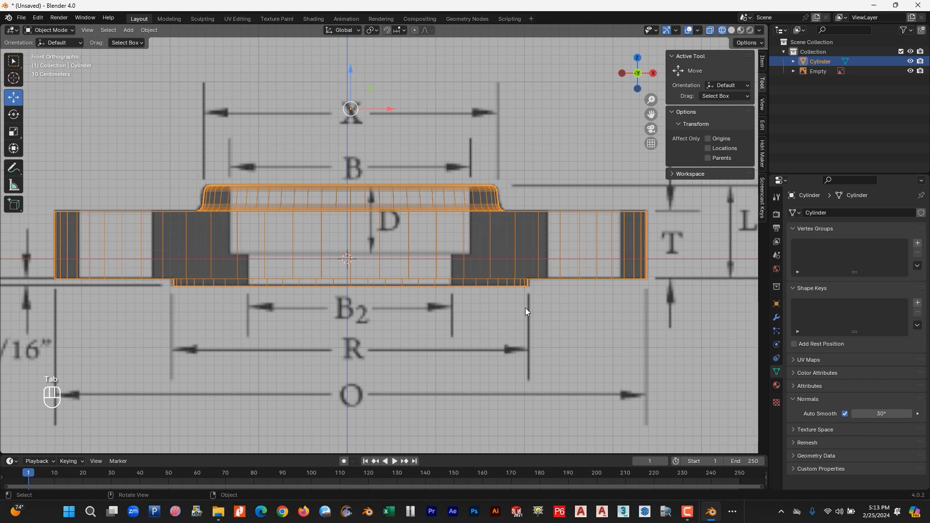
# Step: Bevel the flange's upper and lower outer rims and the raised face's edge loops together, about 0.018 m wide with 7 segments
pyautogui.press('Tab')
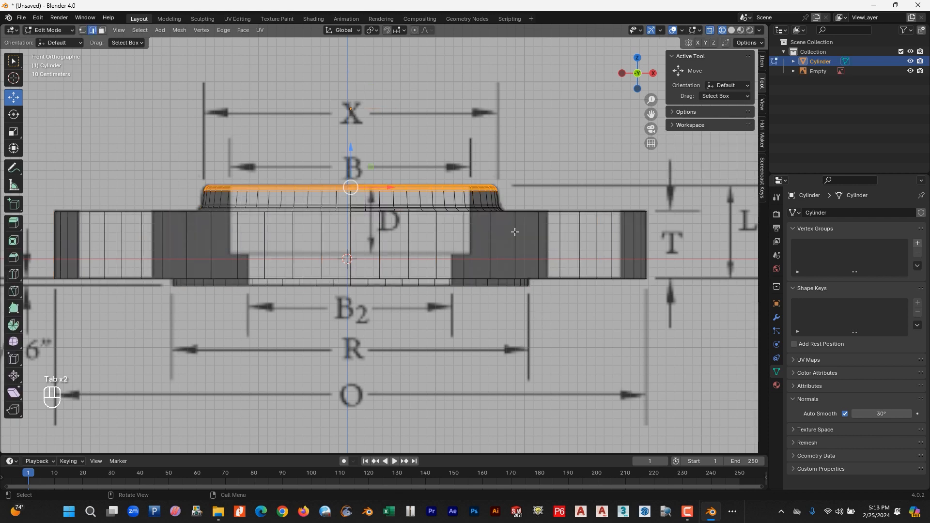
pyautogui.moveTo(469, 257); pyautogui.dragTo(639, 60, button='middle')
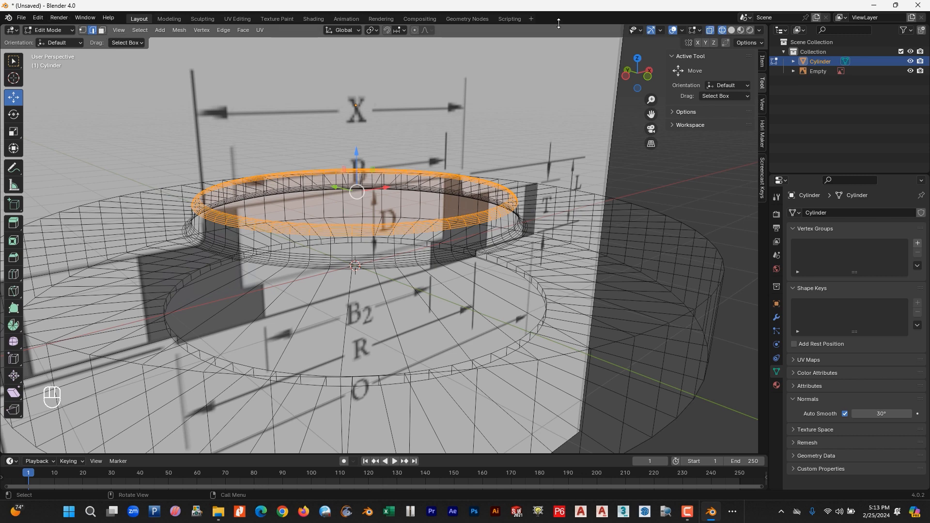
pyautogui.click(732, 30)
pyautogui.click(714, 262)
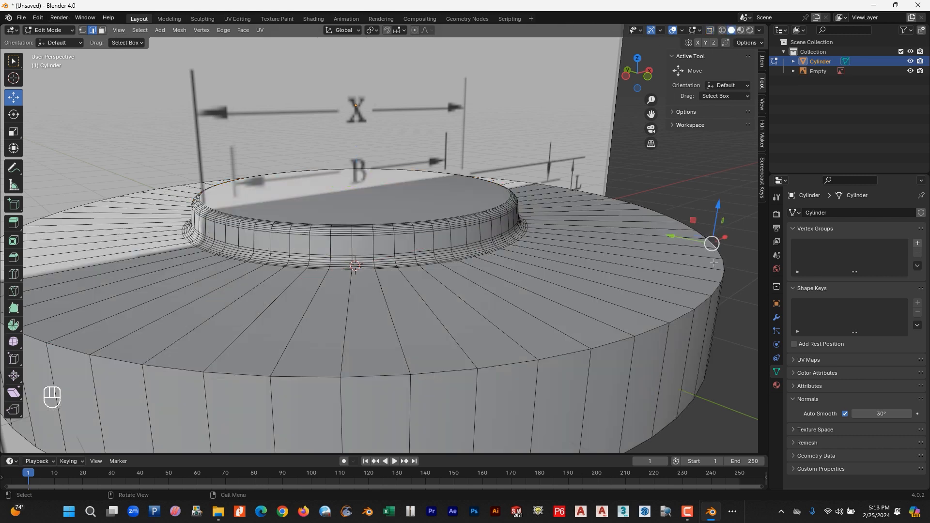
pyautogui.keyDown('alt'); pyautogui.keyDown('shift'); pyautogui.click(723, 266); pyautogui.keyUp('shift'); pyautogui.keyUp('alt')
pyautogui.moveTo(722, 265); pyautogui.dragTo(688, 264, button='middle')
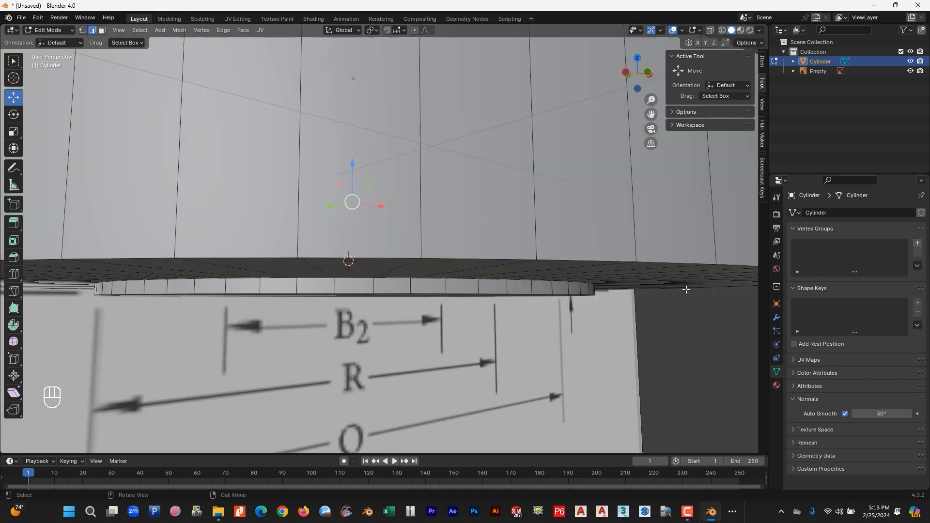
pyautogui.moveTo(620, 280); pyautogui.dragTo(543, 248, button='middle')
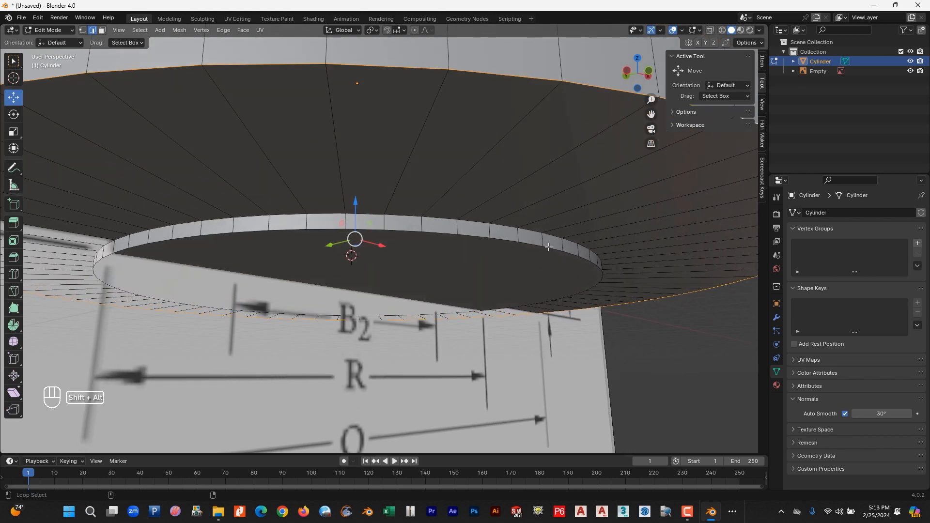
pyautogui.keyDown('alt'); pyautogui.keyDown('shift'); pyautogui.click(550, 240); pyautogui.keyUp('shift'); pyautogui.keyUp('alt')
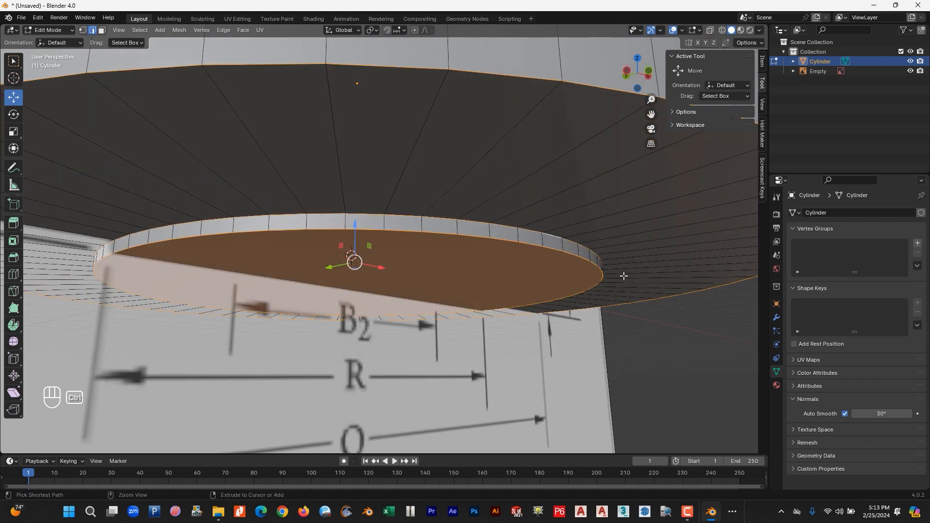
pyautogui.hotkey('ctrl', 'b')
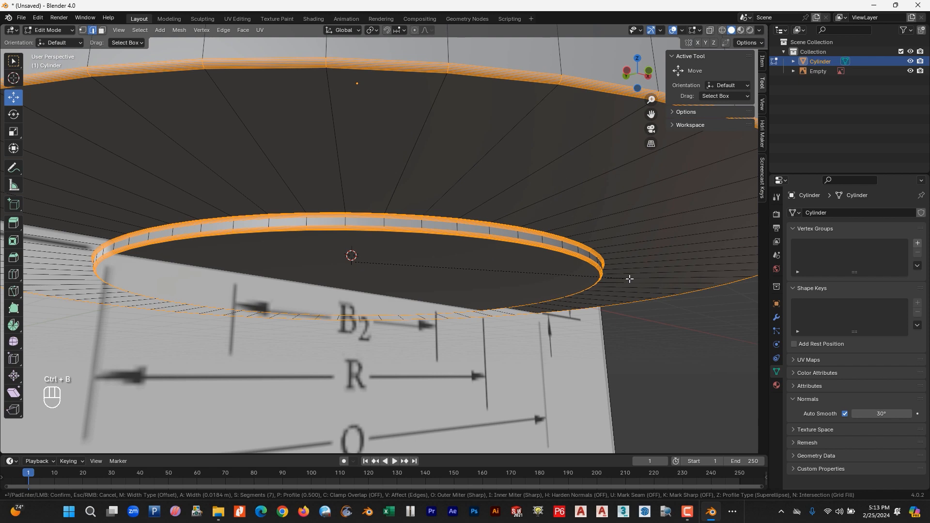
pyautogui.click(629, 279)
pyautogui.press('Tab')
# Step: Add a 64-vertex mesh cylinder with 1 m radius and 2 m depth at the origin in wireframe front view
pyautogui.moveTo(629, 277); pyautogui.dragTo(501, 278, button='middle')
pyautogui.press('KP_3')
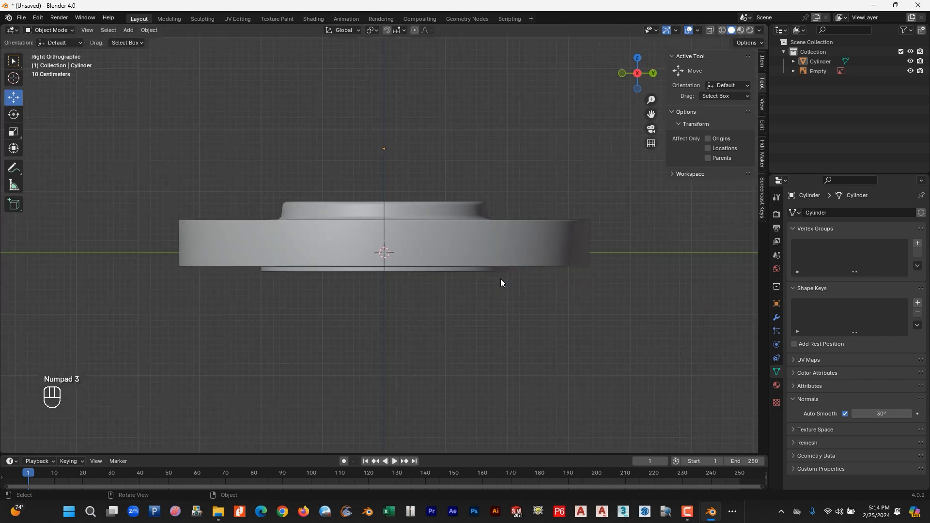
pyautogui.press('KP_1')
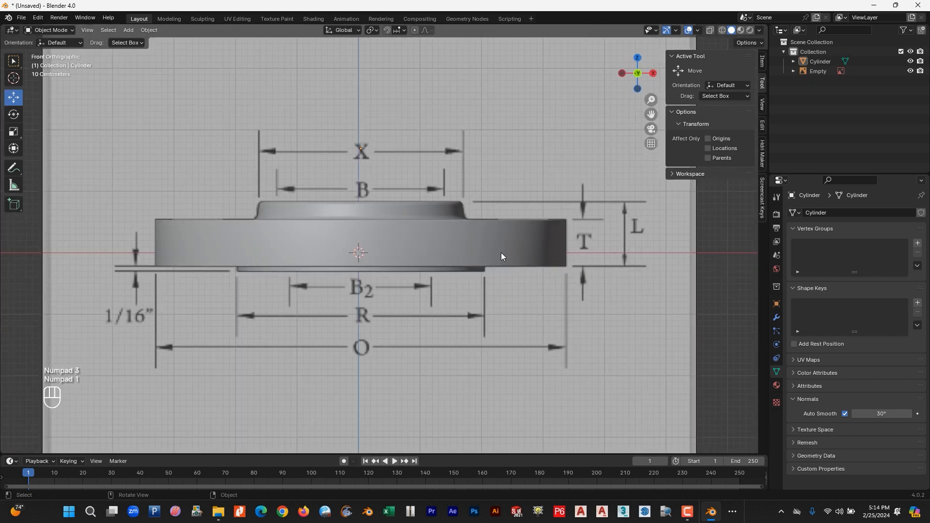
pyautogui.click(722, 30)
pyautogui.scroll(2, 330, 251)
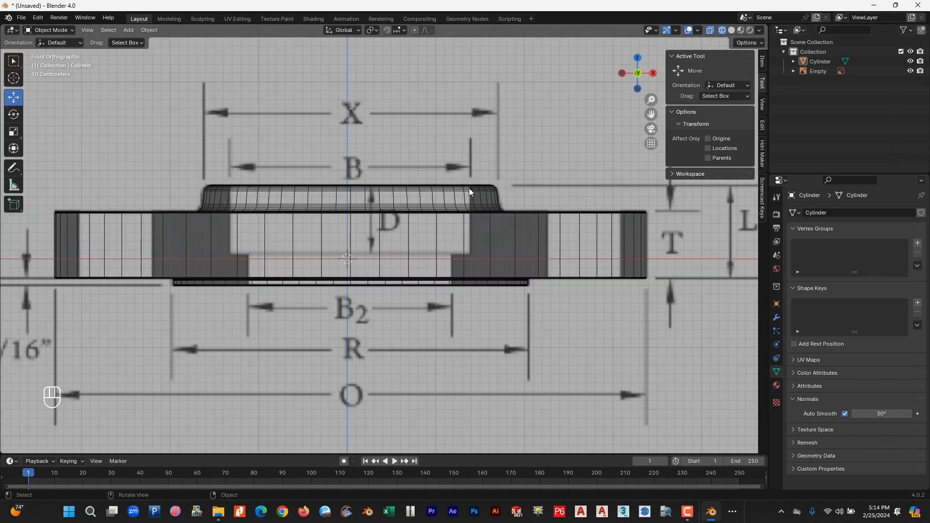
pyautogui.hotkey('shift', 'a')
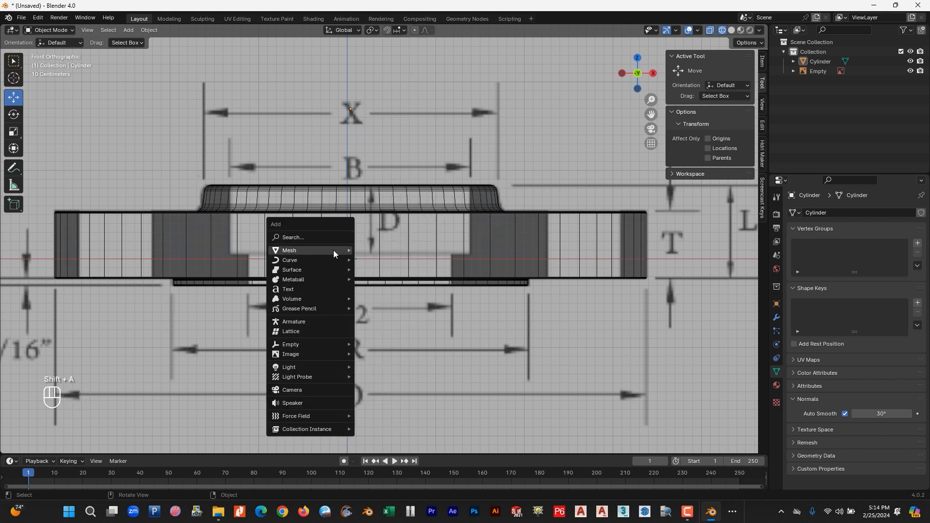
pyautogui.moveTo(333, 250)
pyautogui.click(386, 298)
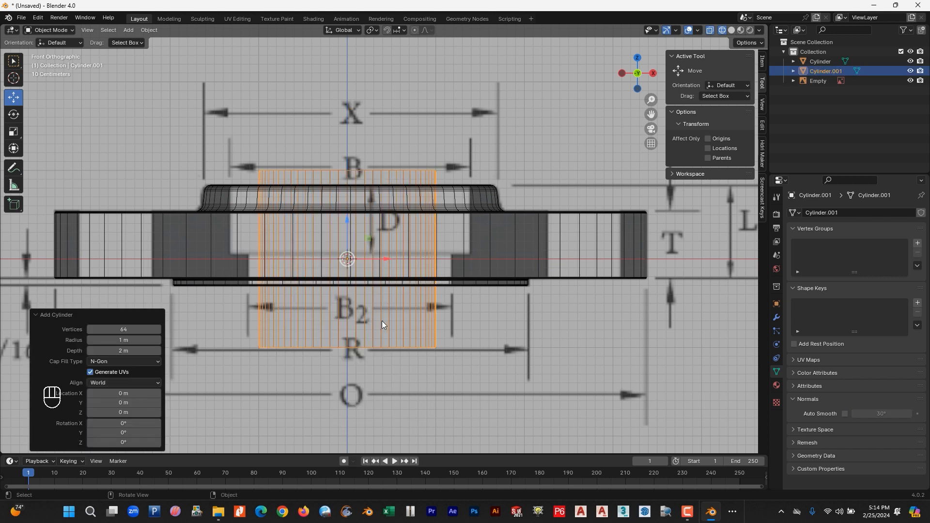
# Step: Scale and shift the new cylinder along X to fit width B2, and lower it until its top meets the bottom of depth D
pyautogui.press('s')
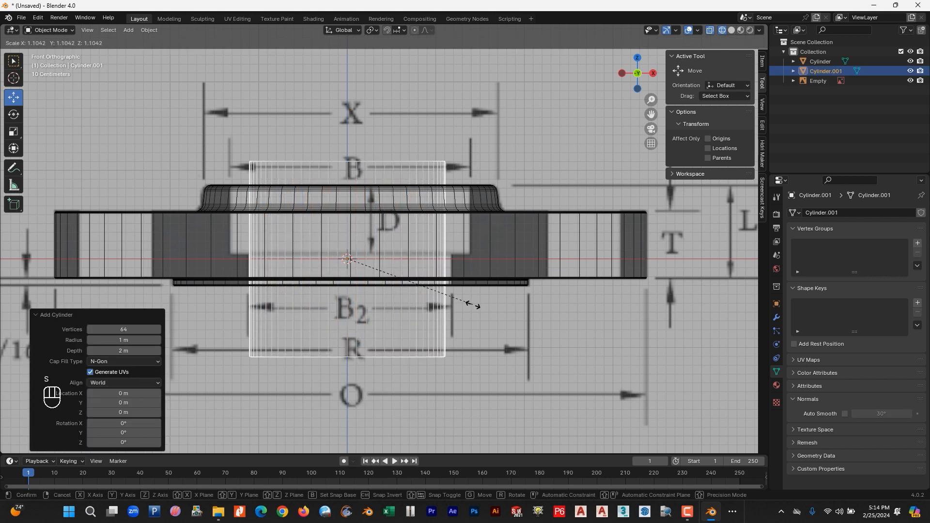
pyautogui.click(433, 268)
pyautogui.moveTo(386, 261); pyautogui.dragTo(389, 263)
pyautogui.press('s')
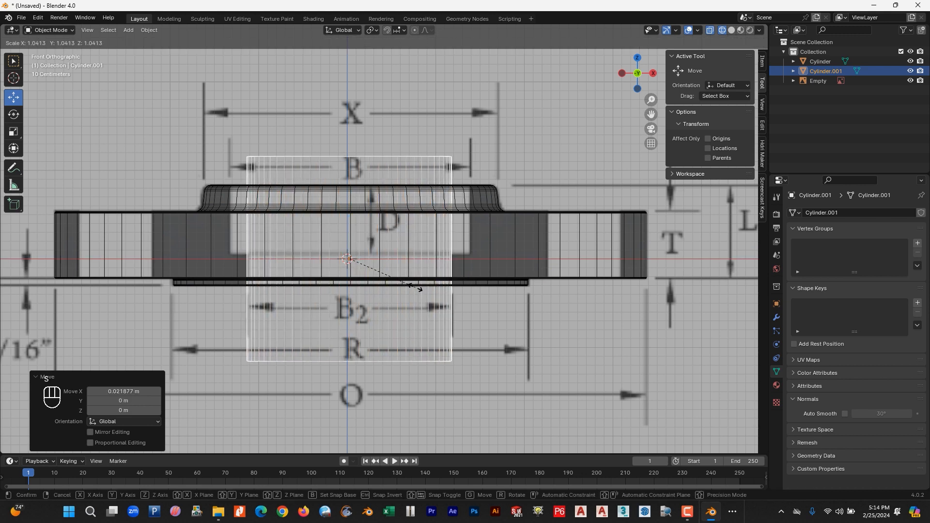
pyautogui.click(405, 266)
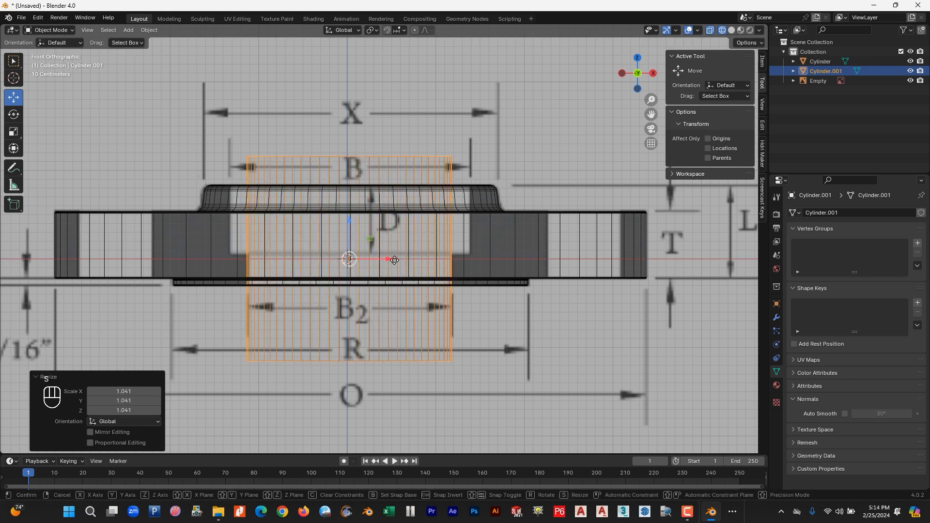
pyautogui.moveTo(393, 260); pyautogui.dragTo(394, 260)
pyautogui.moveTo(348, 227); pyautogui.dragTo(354, 325)
# Step: Extrude the new cylinder's top face in place and scale it outward by about 1.182 to match width B
pyautogui.press('Tab')
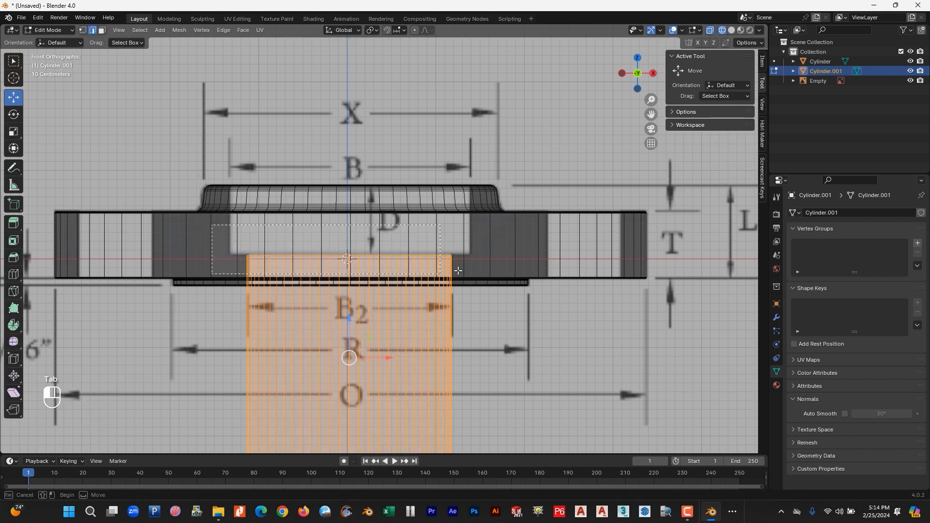
pyautogui.press('e')
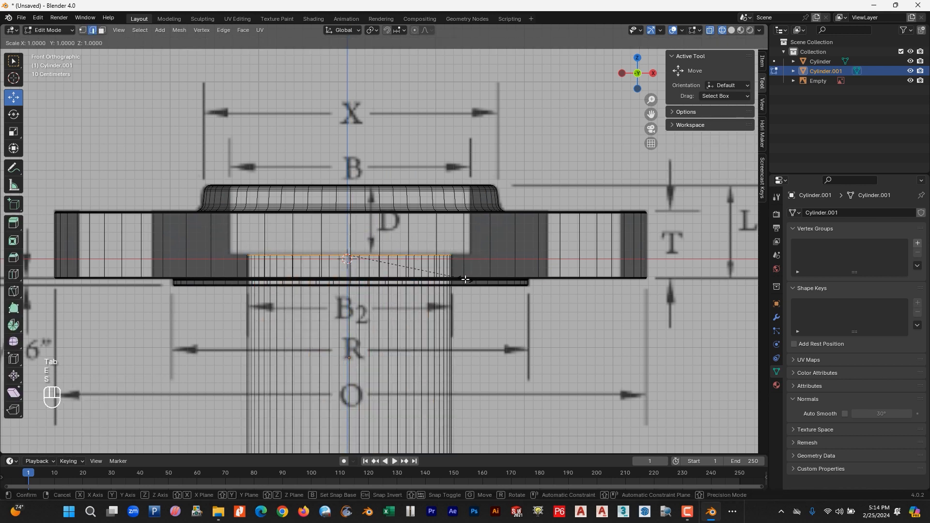
pyautogui.press('s')
pyautogui.click(486, 277)
# Step: Extrude the widened top face about 1.378 m up along Z, past the top of the hub
pyautogui.press('e')
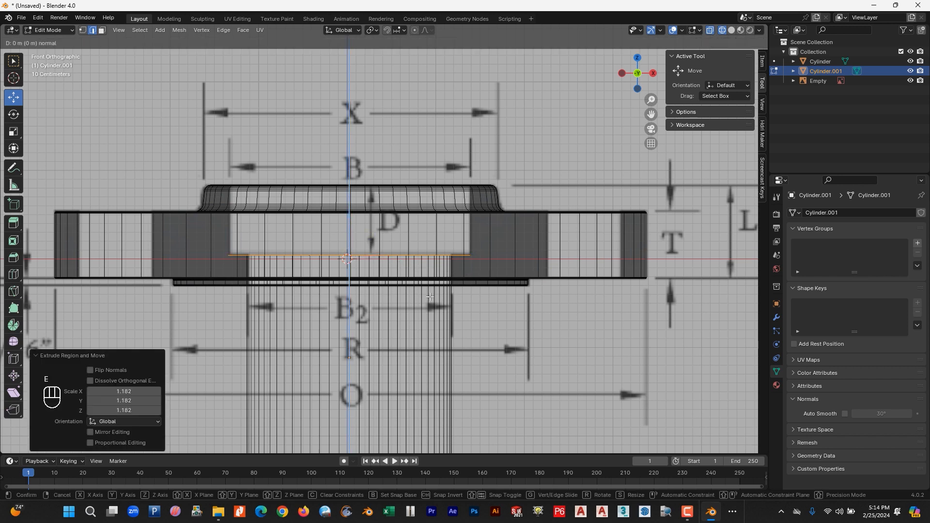
pyautogui.press('z')
pyautogui.press('z')
pyautogui.click(434, 176)
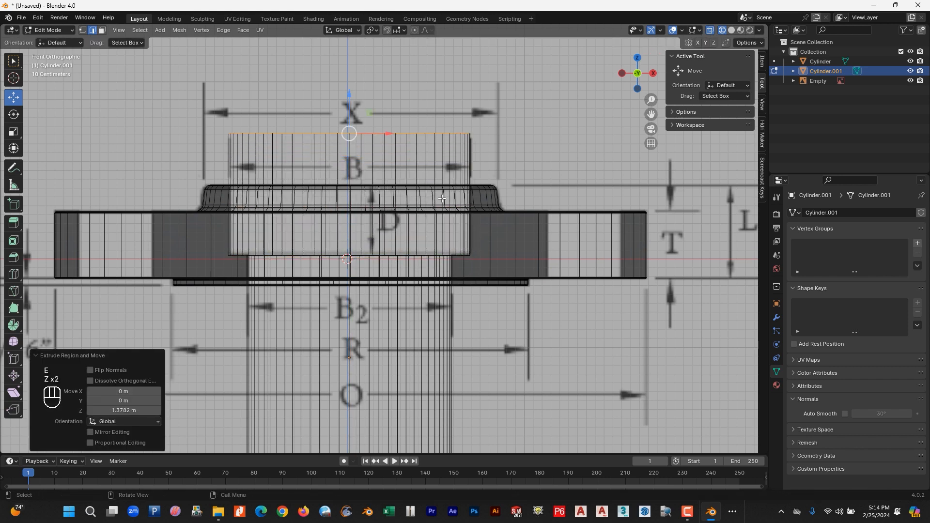
# Step: Apply the stepped cylinder's rotation and scale in object mode
pyautogui.press('Tab')
pyautogui.press('Tab')
pyautogui.scroll(4, 501, 274)
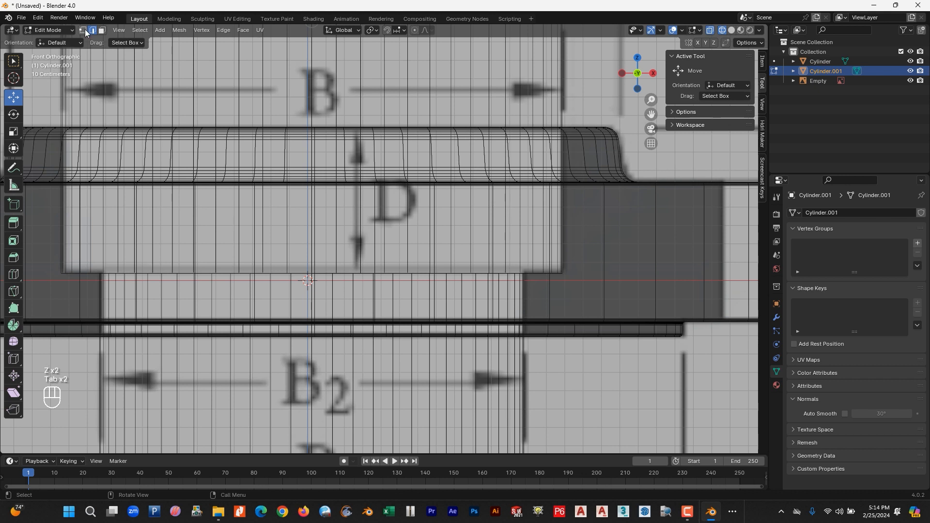
pyautogui.click(83, 30)
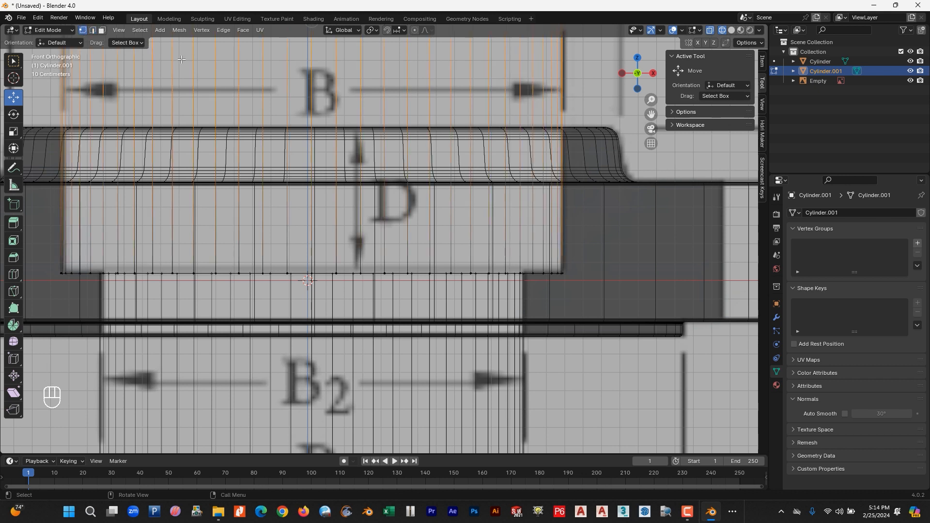
pyautogui.press('Tab')
pyautogui.hotkey('ctrl', 'a')
pyautogui.click(423, 255)
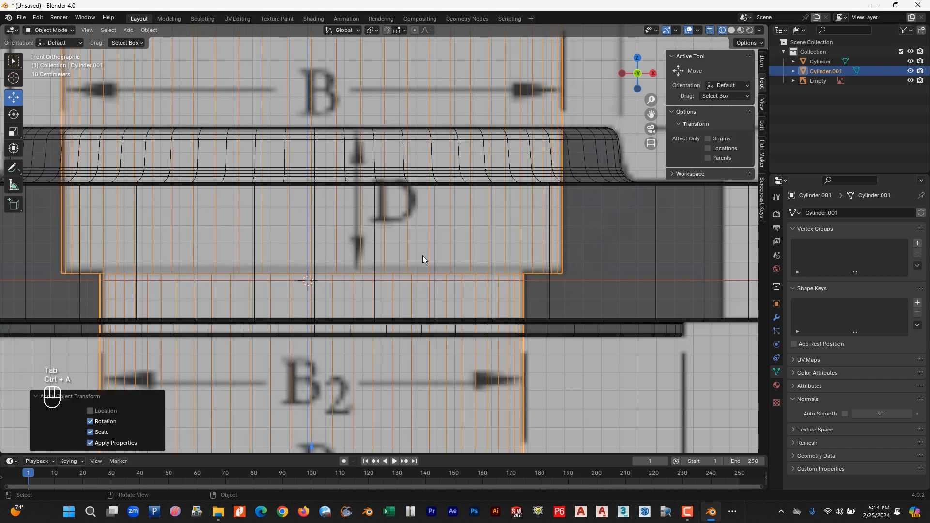
# Step: Set up edge selection on the stepped cylinder in solid shading and hide the flange body
pyautogui.press('Tab')
pyautogui.moveTo(551, 288); pyautogui.dragTo(442, 261, button='middle')
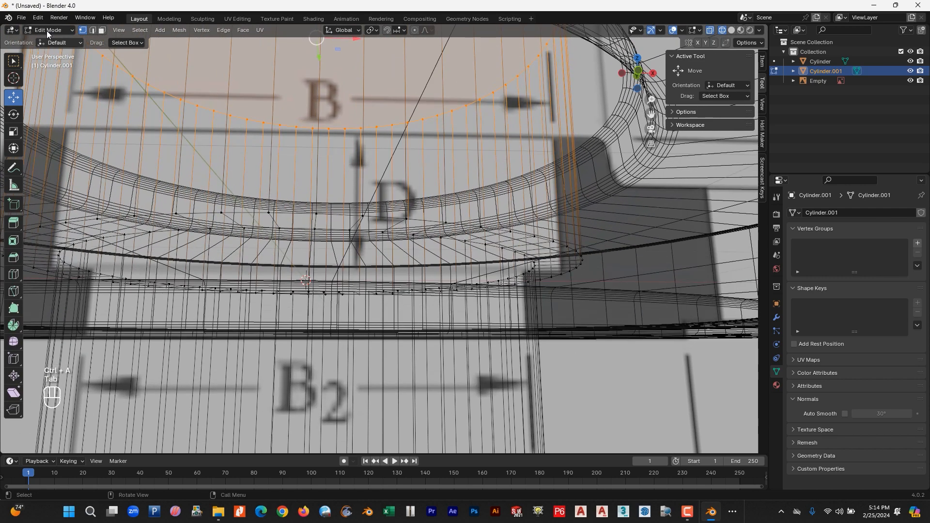
pyautogui.click(92, 30)
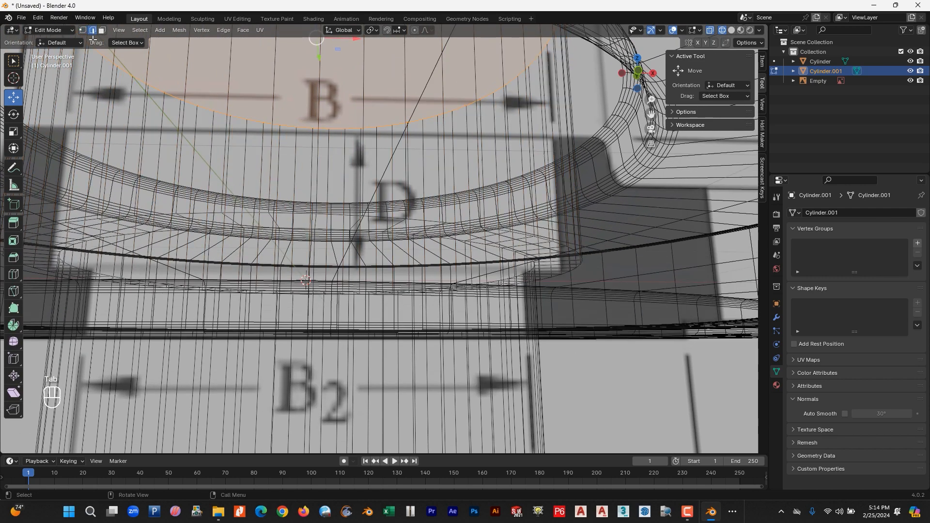
pyautogui.click(581, 257)
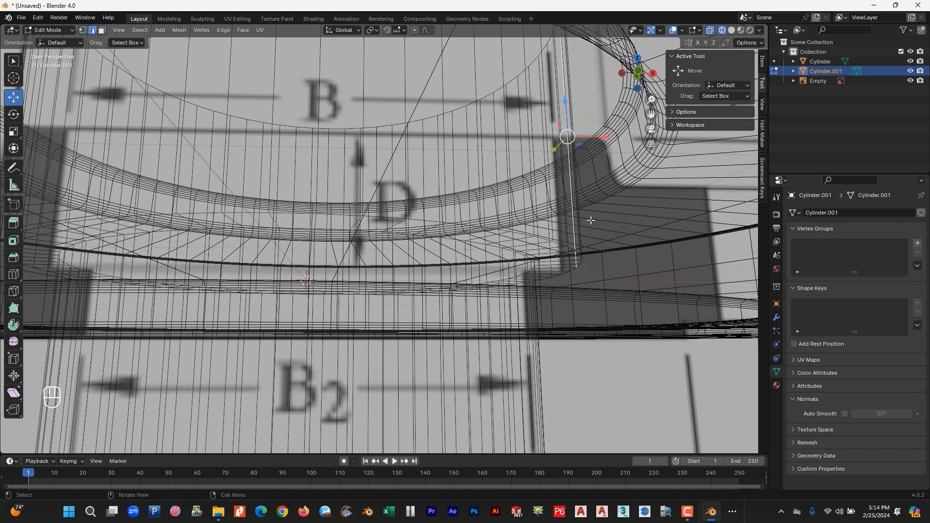
pyautogui.click(731, 30)
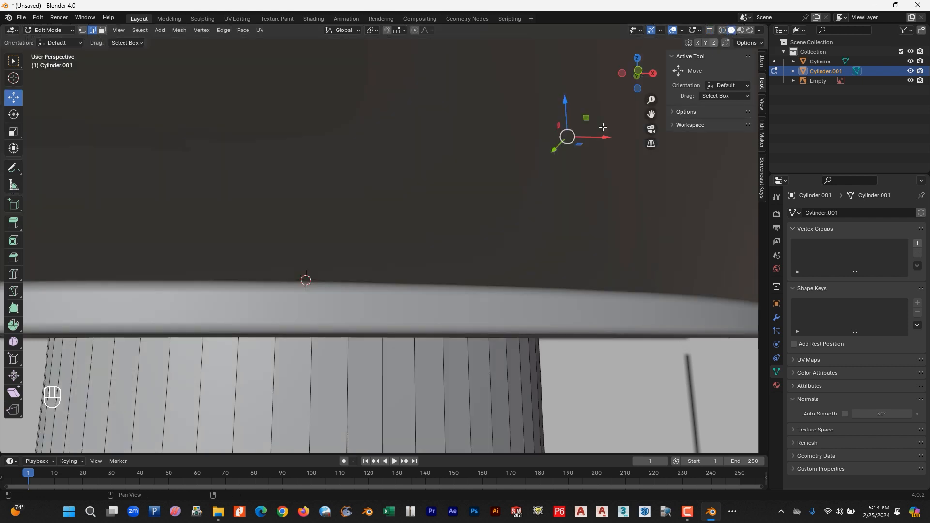
pyautogui.click(912, 62)
# Step: Bevel the outer and inner edge loops of the cylinder's step about 0.02 m wide with 7 segments
pyautogui.click(504, 231)
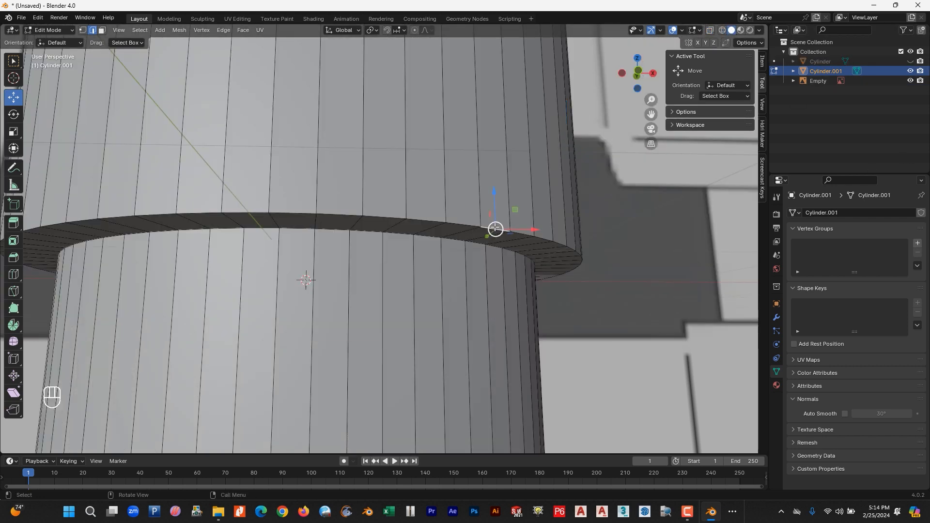
pyautogui.keyDown('alt'); pyautogui.keyDown('shift'); pyautogui.click(542, 235); pyautogui.keyUp('shift'); pyautogui.keyUp('alt')
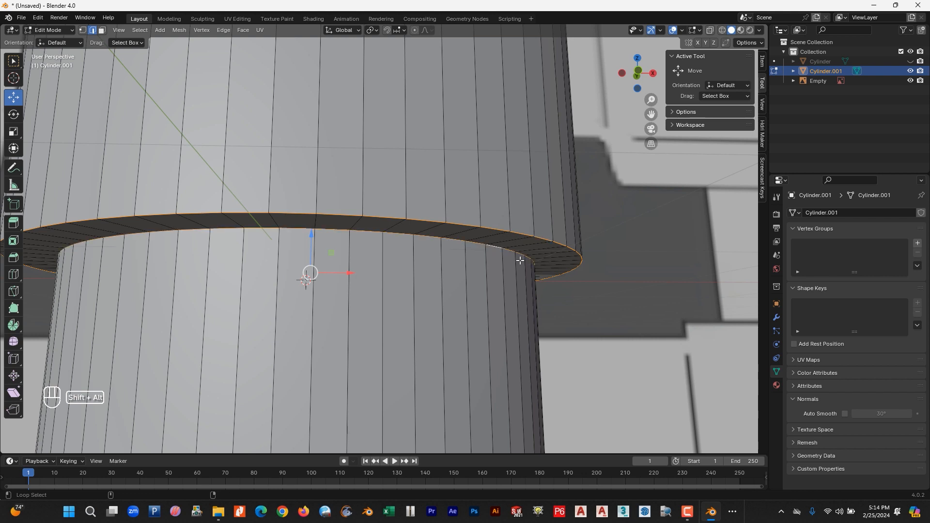
pyautogui.hotkey('ctrl', 'b')
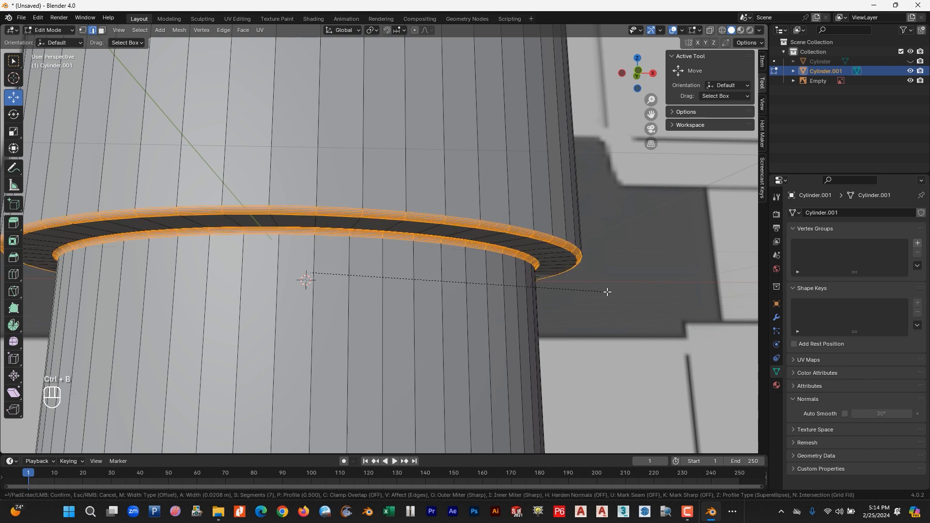
pyautogui.click(607, 291)
# Step: Shade the stepped cylinder smooth with Auto Smooth at 30° and unhide the flange body
pyautogui.press('Tab')
pyautogui.rightClick(511, 211)
pyautogui.click(483, 210)
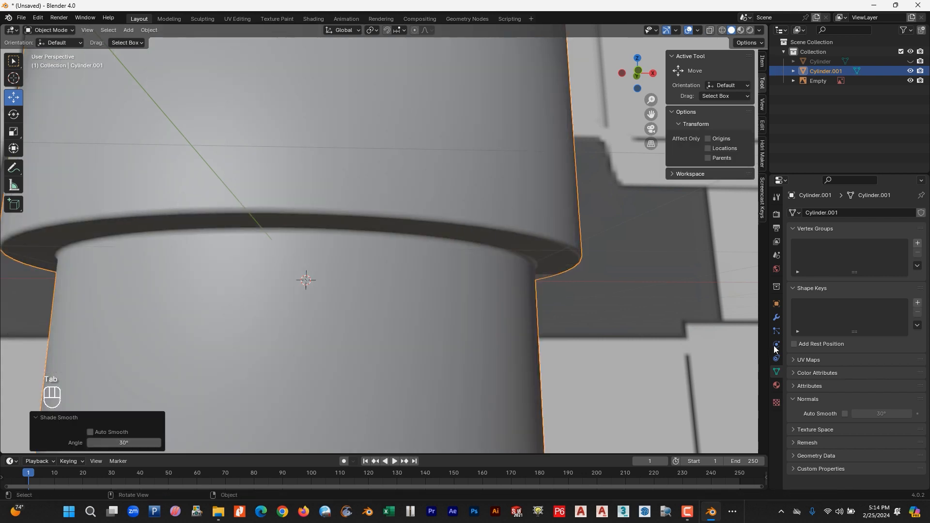
pyautogui.click(844, 414)
pyautogui.scroll(-5, 519, 296)
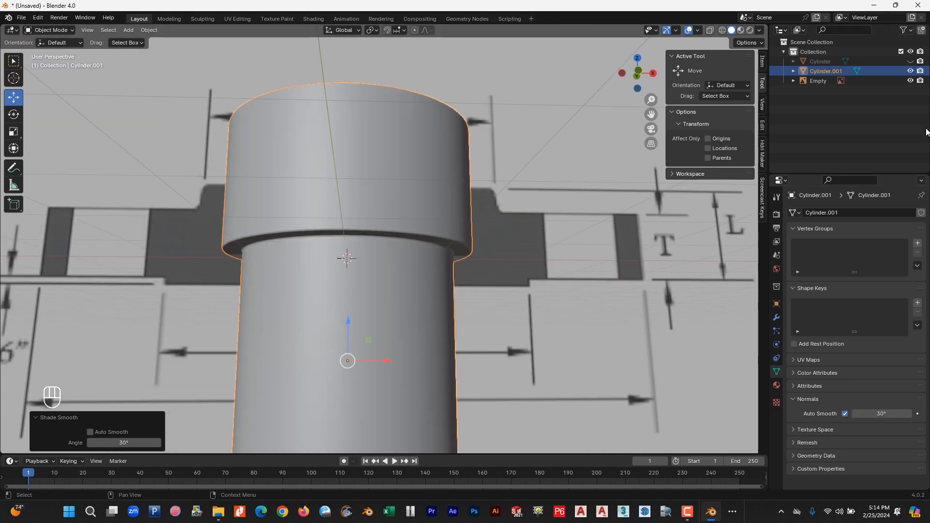
pyautogui.click(911, 61)
pyautogui.moveTo(436, 184); pyautogui.dragTo(426, 213, button='middle')
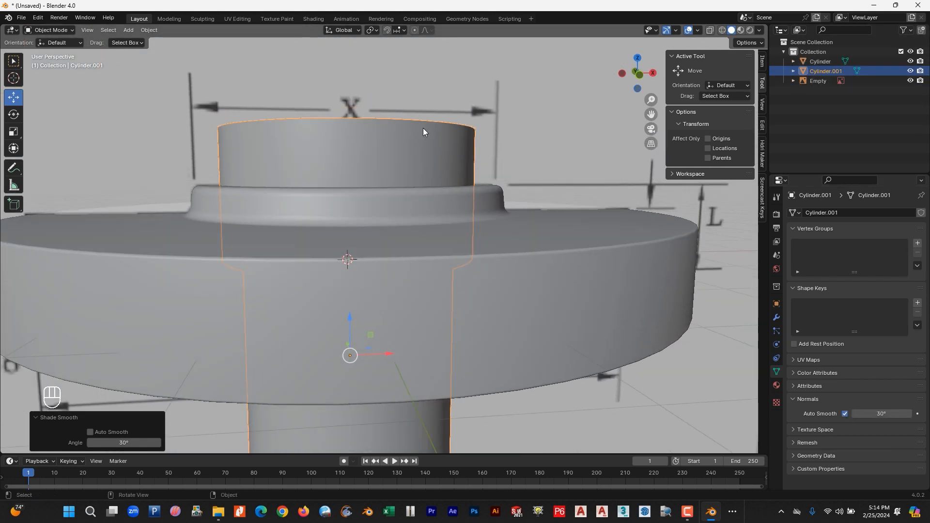
# Step: Check in the add-on preferences whether Bool Tool is enabled
pyautogui.keyDown('shift'); pyautogui.click(562, 294); pyautogui.keyUp('shift')
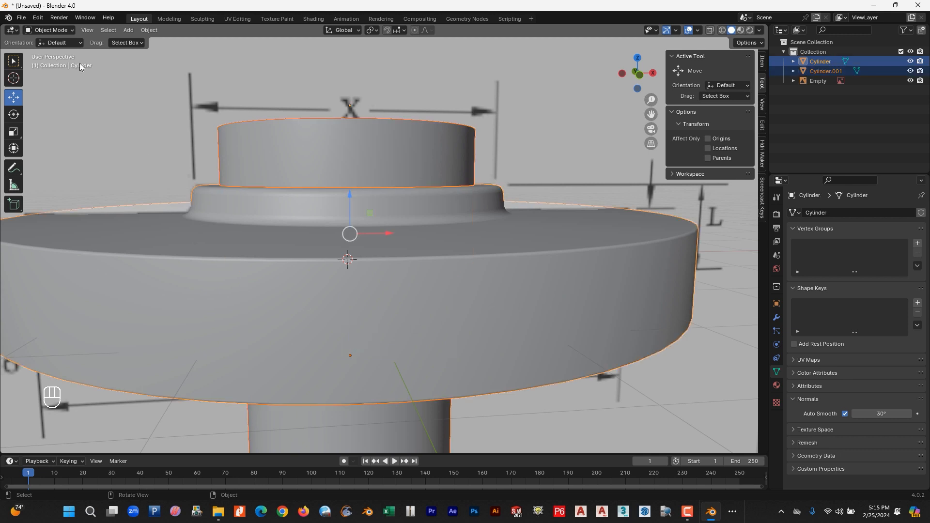
pyautogui.click(39, 18)
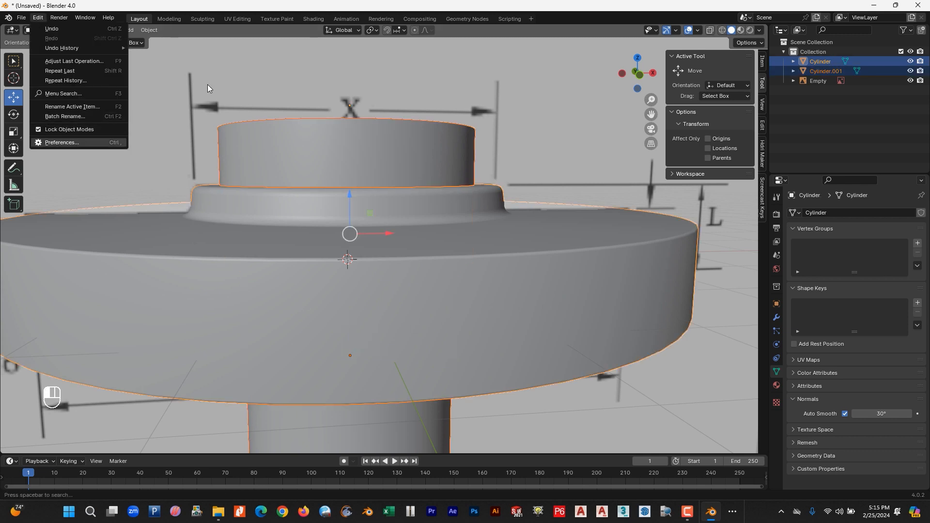
pyautogui.write('boo')
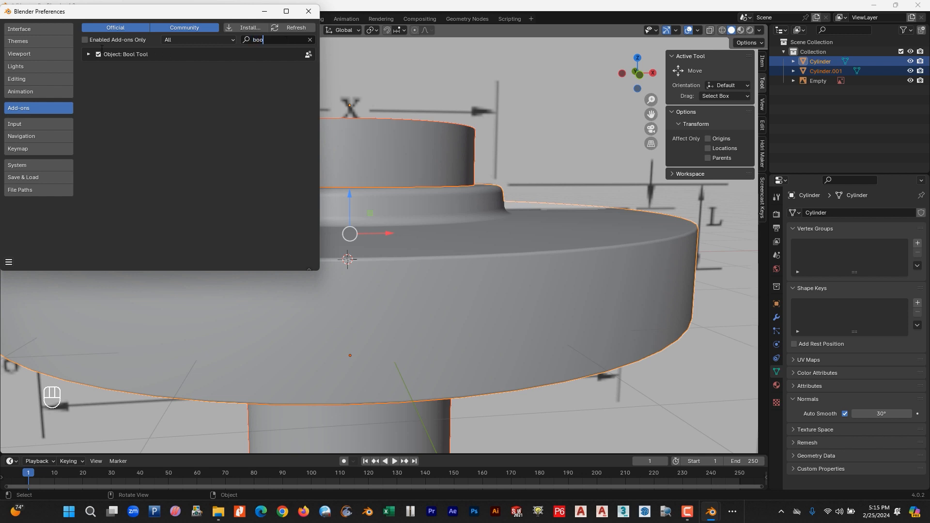
pyautogui.click(308, 11)
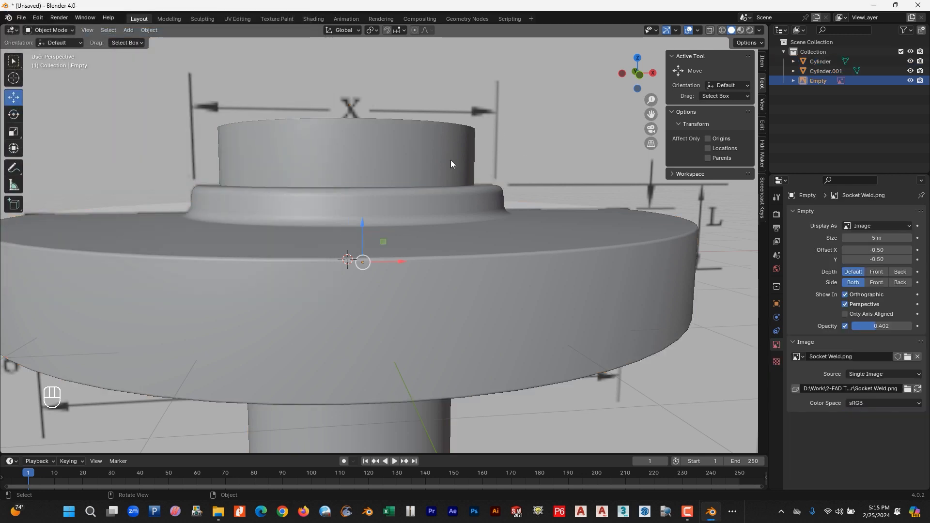
# Step: Subtract the stepped cylinder from the flange body with Bool Tool's Auto Boolean Difference
pyautogui.click(450, 160)
pyautogui.keyDown('shift'); pyautogui.click(554, 278); pyautogui.keyUp('shift')
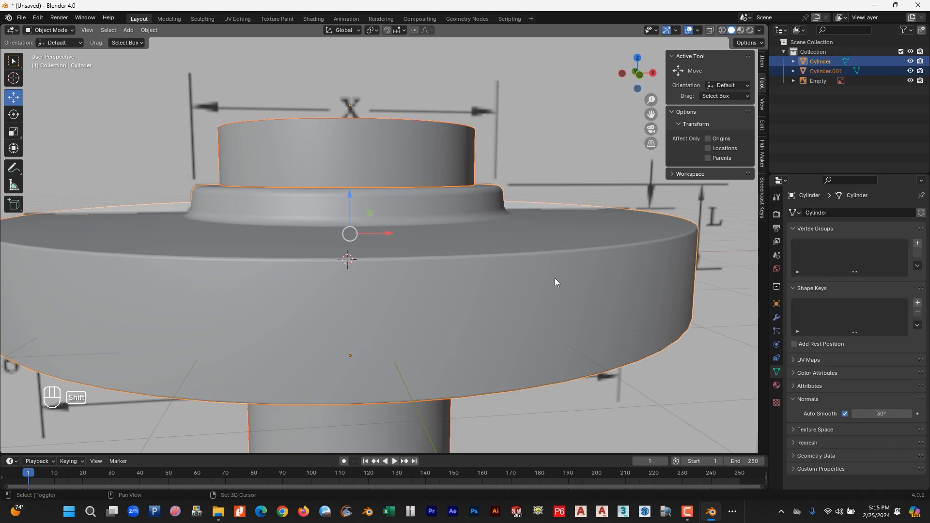
pyautogui.hotkey('shift', 'ctrl', 'b')
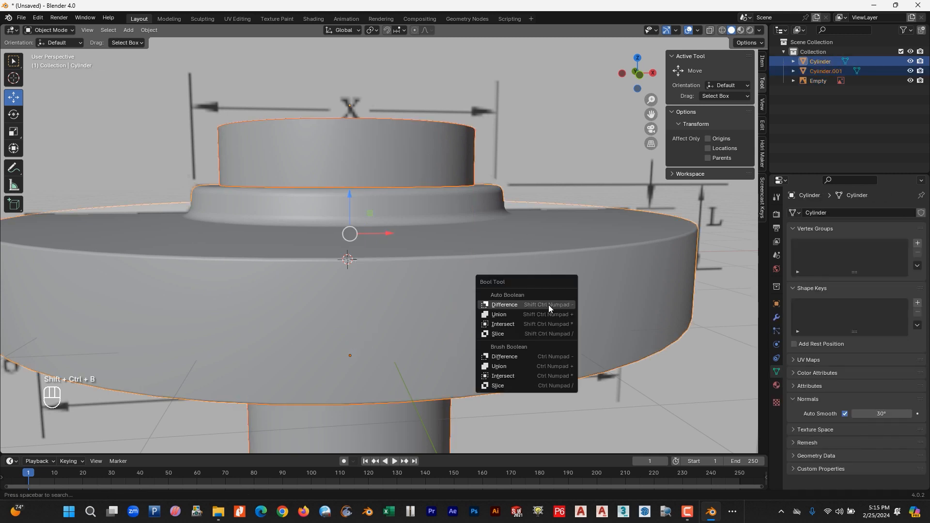
pyautogui.click(536, 305)
pyautogui.moveTo(548, 397); pyautogui.dragTo(558, 376, button='middle')
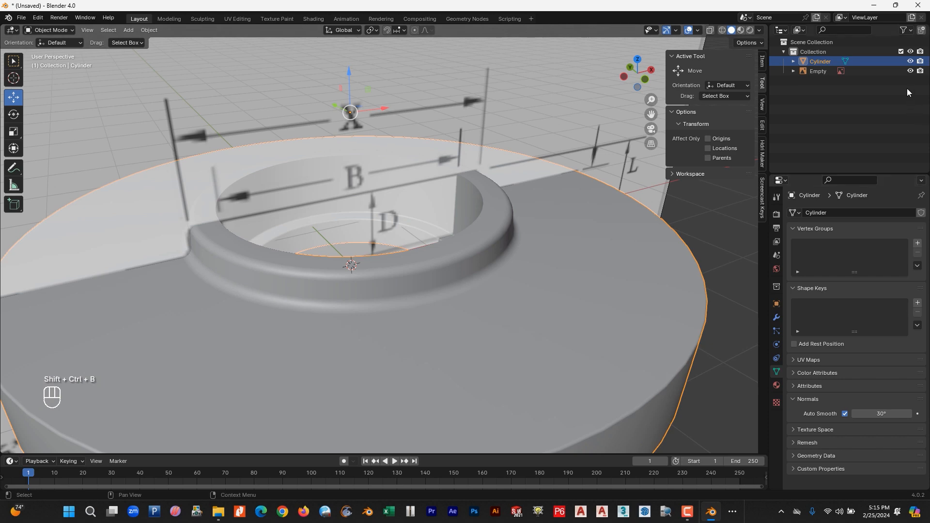
# Step: Hide the reference drawing so only the bored flange is in view
pyautogui.click(911, 71)
pyautogui.moveTo(452, 162); pyautogui.dragTo(425, 208, button='middle')
pyautogui.scroll(-3, 455, 269)
pyautogui.moveTo(452, 250); pyautogui.dragTo(481, 296, button='middle')
pyautogui.scroll(3, 481, 296)
# Step: Bevel the edge loop of the bore on the flange's underside about 0.0271 m wide with 7 segments
pyautogui.press('Tab')
pyautogui.moveTo(609, 263); pyautogui.dragTo(646, 308, button='middle')
pyautogui.click(605, 209)
pyautogui.moveTo(607, 208); pyautogui.dragTo(608, 123, button='middle')
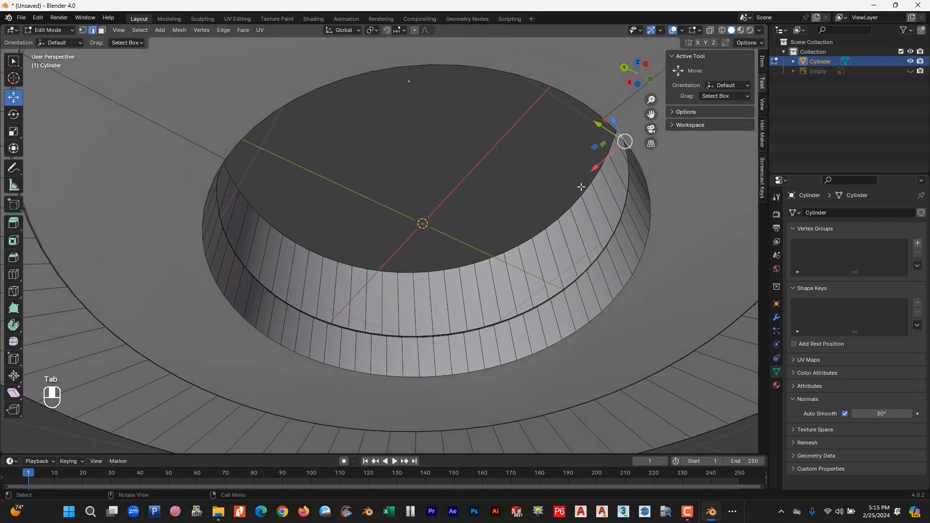
pyautogui.keyDown('alt'); pyautogui.keyDown('shift'); pyautogui.click(631, 148); pyautogui.keyUp('shift'); pyautogui.keyUp('alt')
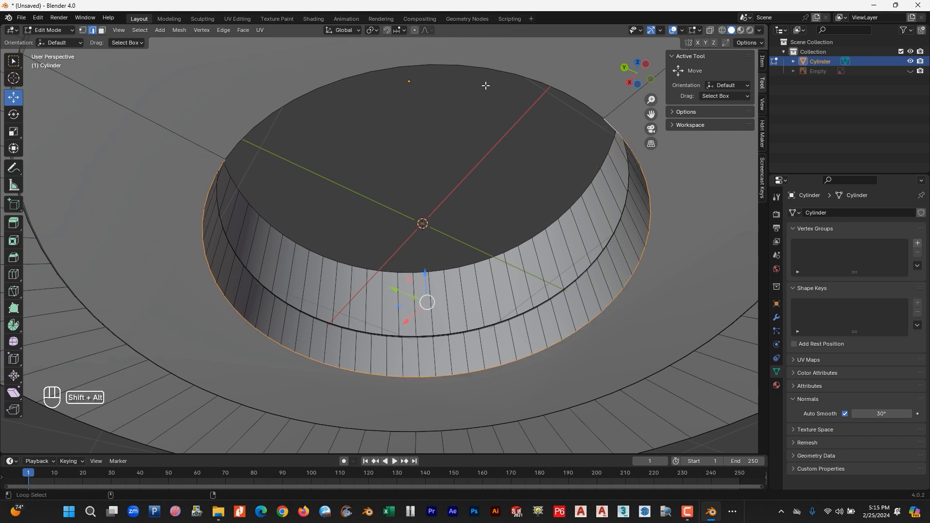
pyautogui.keyDown('alt'); pyautogui.keyDown('shift'); pyautogui.click(596, 112); pyautogui.keyUp('shift'); pyautogui.keyUp('alt')
pyautogui.scroll(-4, 554, 131)
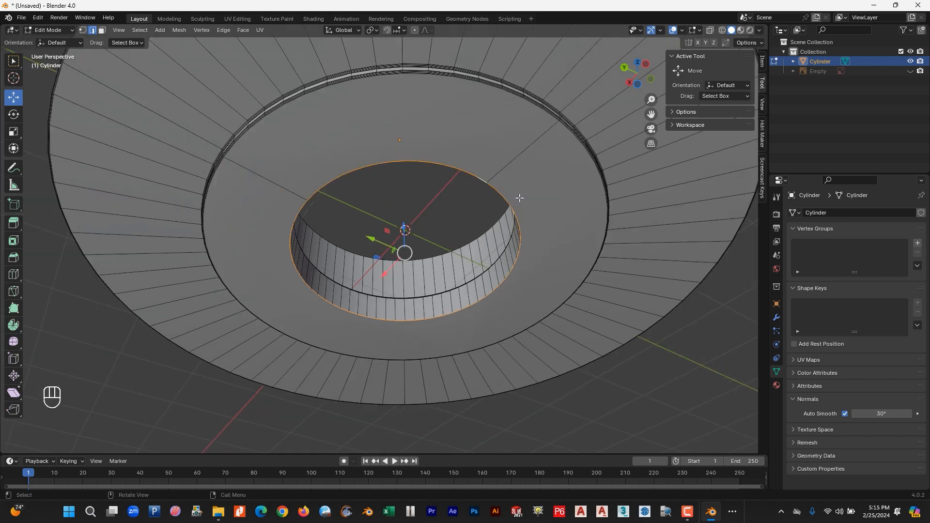
pyautogui.moveTo(517, 202); pyautogui.dragTo(475, 204, button='middle')
pyautogui.scroll(3, 543, 235)
pyautogui.hotkey('ctrl', 'b')
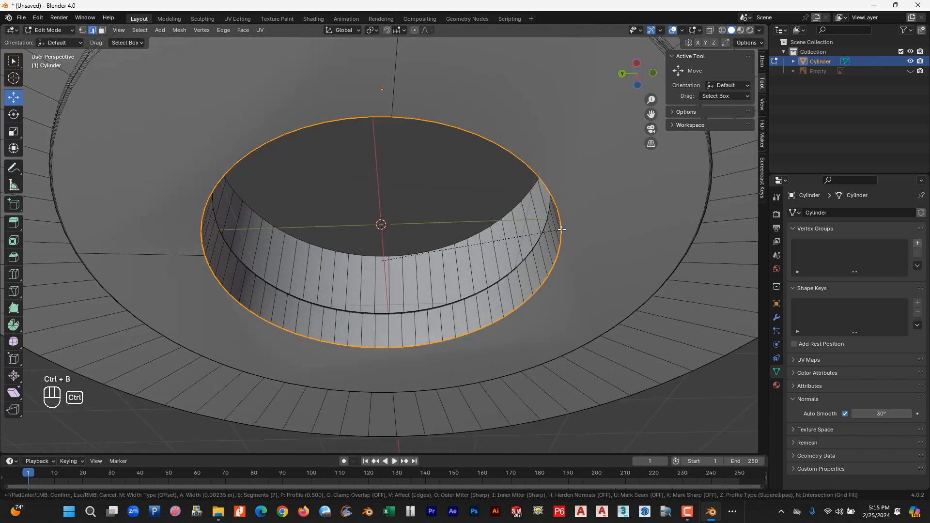
pyautogui.click(564, 231)
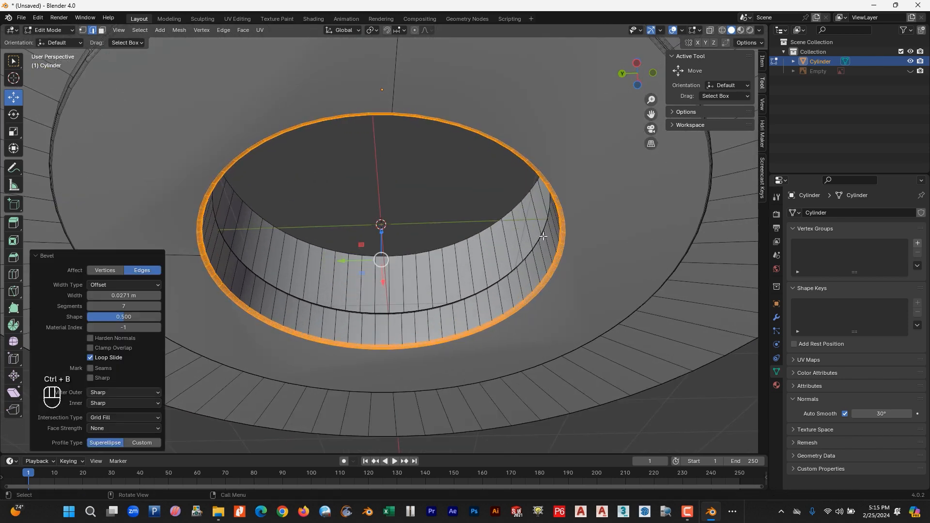
pyautogui.press('Tab')
# Step: Show the reference drawing again and display the flange in wireframe front view
pyautogui.scroll(-3, 450, 264)
pyautogui.moveTo(449, 265); pyautogui.dragTo(498, 242, button='middle')
pyautogui.press('KP_7')
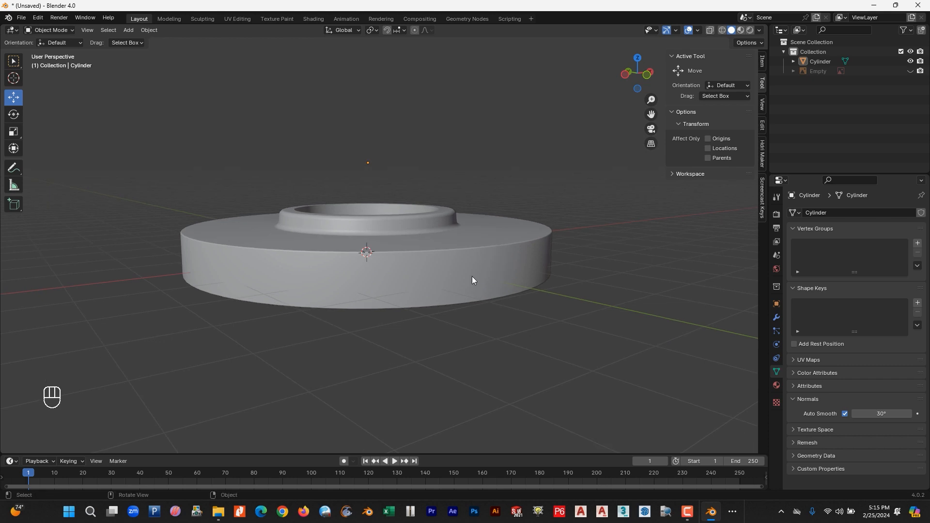
pyautogui.click(910, 71)
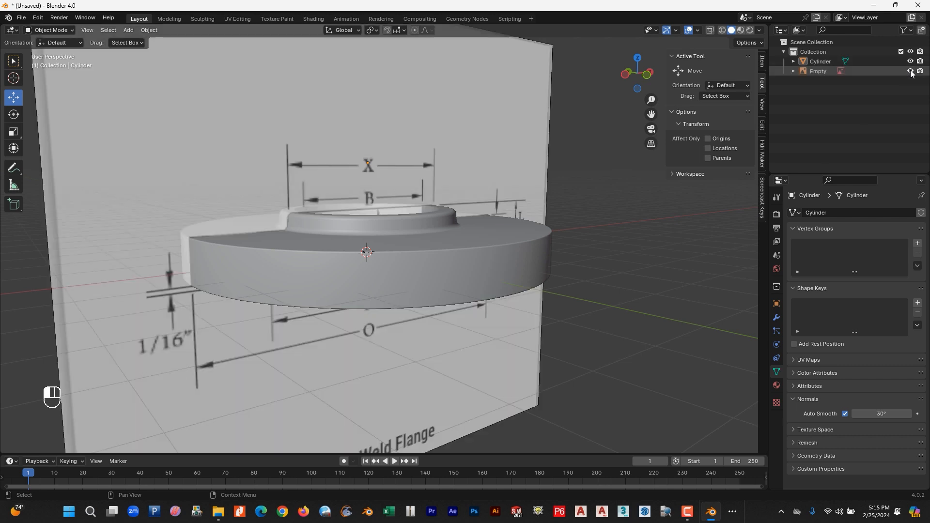
pyautogui.moveTo(466, 187); pyautogui.dragTo(388, 205, button='middle')
pyautogui.press('KP_3')
pyautogui.press('KP_1')
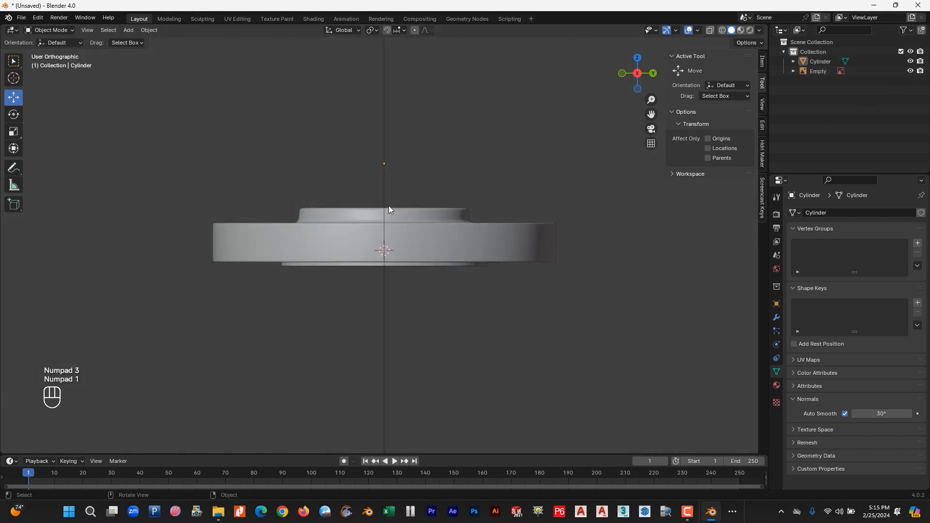
pyautogui.click(722, 30)
pyautogui.scroll(2, 234, 204)
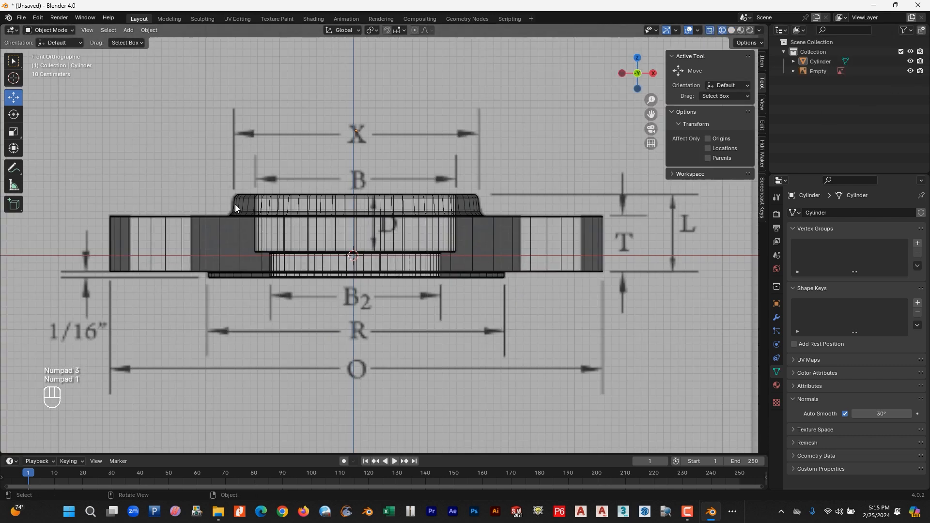
# Step: Add a mesh cylinder and move it about -2.646 m along X to the bolt hole in the flange's rim
pyautogui.moveTo(235, 204)
pyautogui.keyDown('shift'); pyautogui.mouseDown(button='middle')
pyautogui.moveTo(281, 240)
pyautogui.moveTo(254, 246)
pyautogui.mouseUp(button='middle'); pyautogui.keyUp('shift')
pyautogui.scroll(-3, 135, 237)
pyautogui.hotkey('shift', 'a')
pyautogui.moveTo(328, 211)
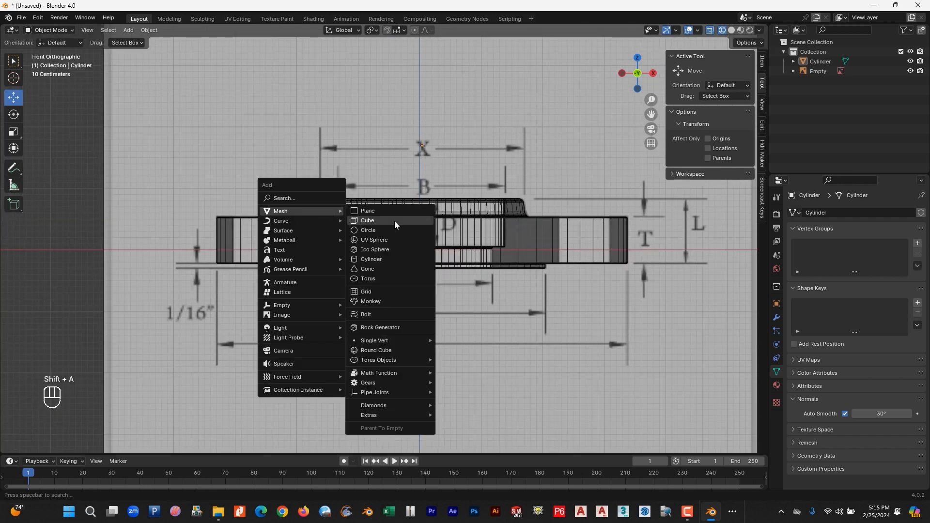
pyautogui.click(392, 260)
pyautogui.moveTo(457, 248); pyautogui.dragTo(293, 249)
pyautogui.keyDown('shift'); pyautogui.moveTo(285, 262); pyautogui.dragTo(294, 264, button='middle'); pyautogui.keyUp('shift')
pyautogui.scroll(4, 295, 268)
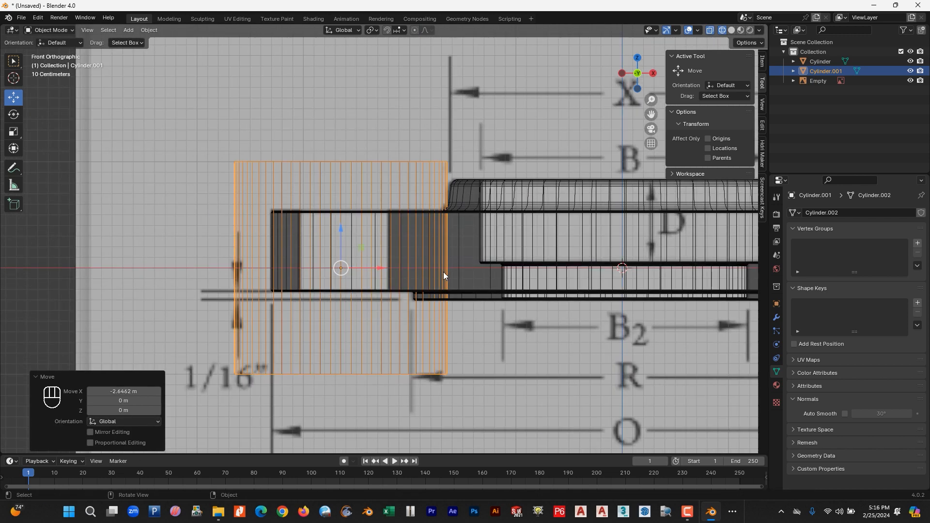
# Step: Scale the new cylinder to about 0.394 and shift it about 0.034 m along X to fit the bolt hole
pyautogui.press('s')
pyautogui.click(402, 293)
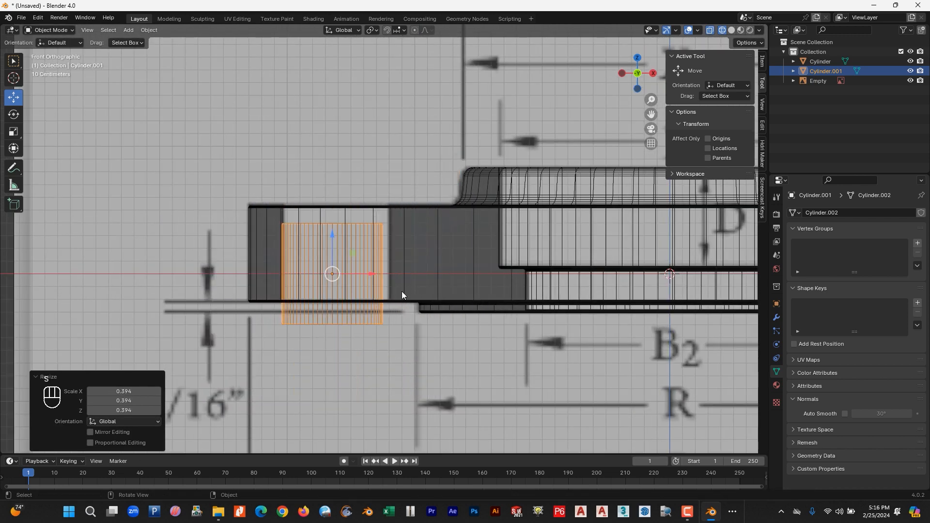
pyautogui.moveTo(370, 276); pyautogui.dragTo(375, 277)
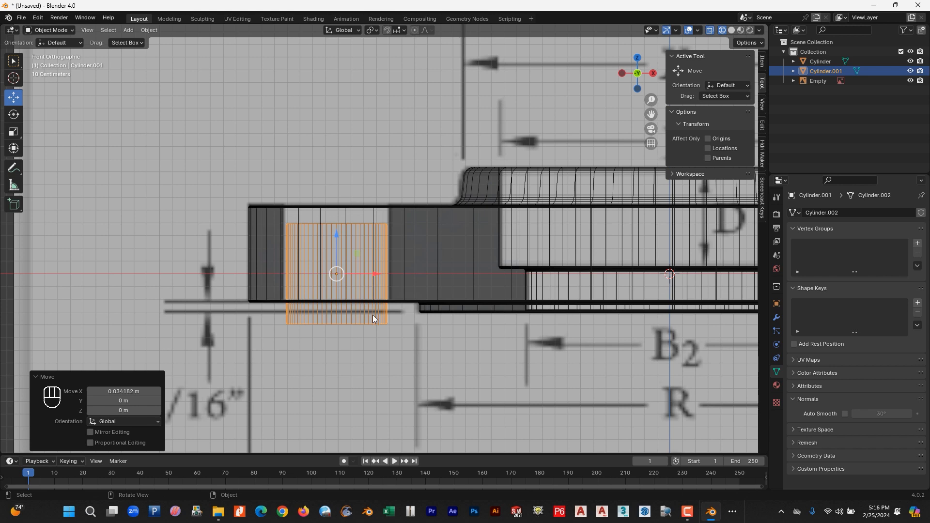
# Step: Stretch the bolt-hole cylinder by about 2.015 along Z through the flange's thickness and display it in solid shading
pyautogui.press('s')
pyautogui.press('z')
pyautogui.click(359, 333)
pyautogui.scroll(-5, 368, 311)
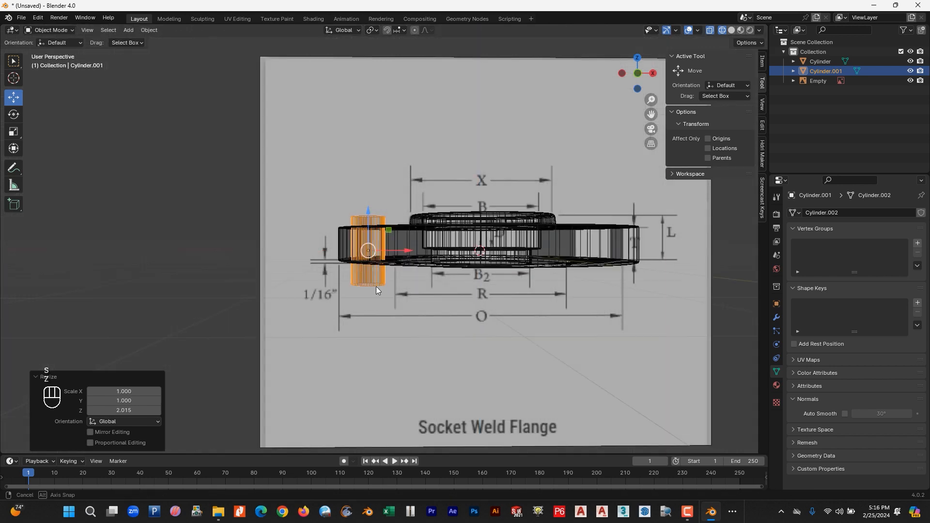
pyautogui.moveTo(376, 286); pyautogui.dragTo(425, 324, button='middle')
pyautogui.click(731, 30)
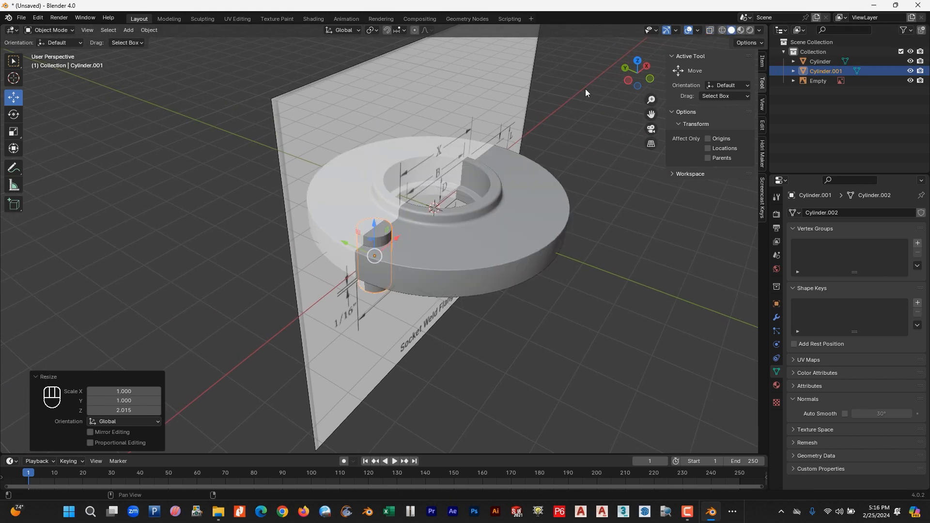
# Step: Hide the reference drawing so only the flange and the bolt-hole cylinder remain in view
pyautogui.click(896, 83)
pyautogui.click(910, 80)
pyautogui.moveTo(504, 204); pyautogui.dragTo(482, 219, button='middle')
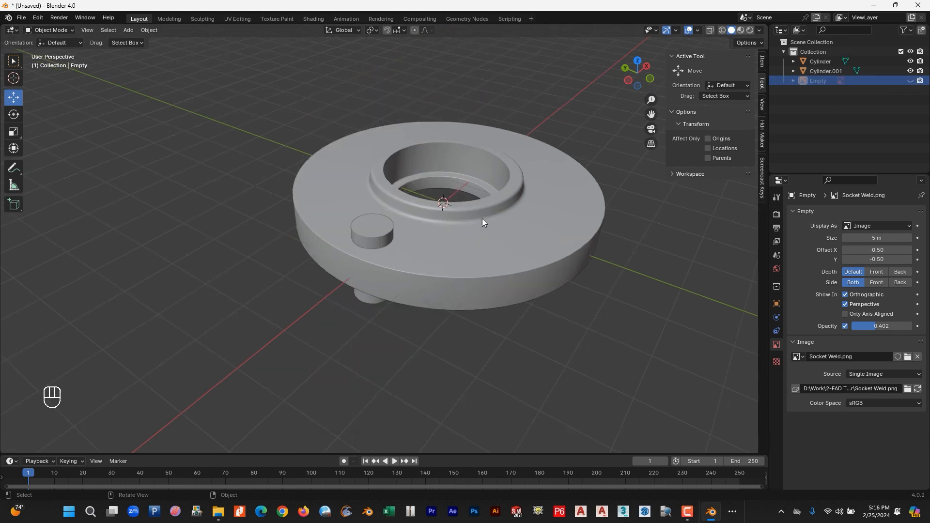
pyautogui.scroll(3, 481, 219)
# Step: Shade the bolt-hole cylinder smooth and enable Auto Smooth at 30° for its normals
pyautogui.click(378, 227)
pyautogui.rightClick(377, 229)
pyautogui.click(377, 228)
pyautogui.click(845, 413)
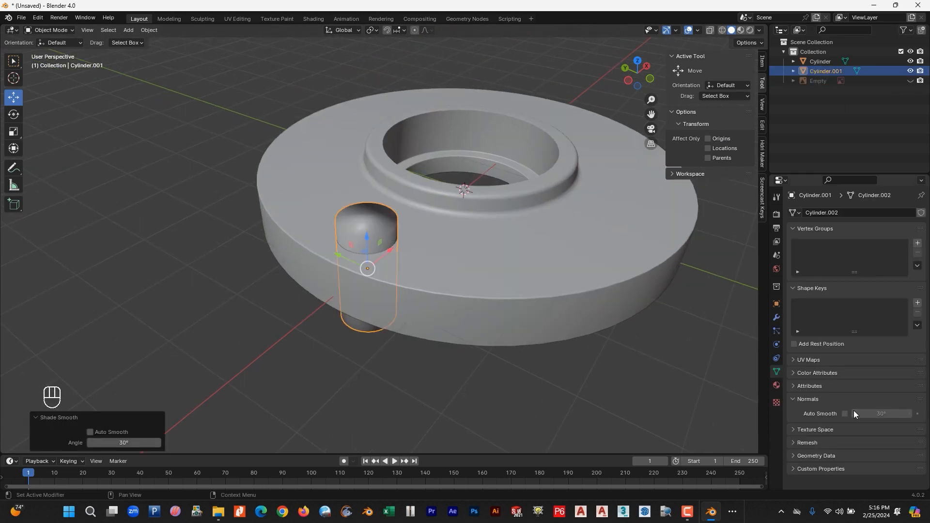
pyautogui.scroll(5, 434, 282)
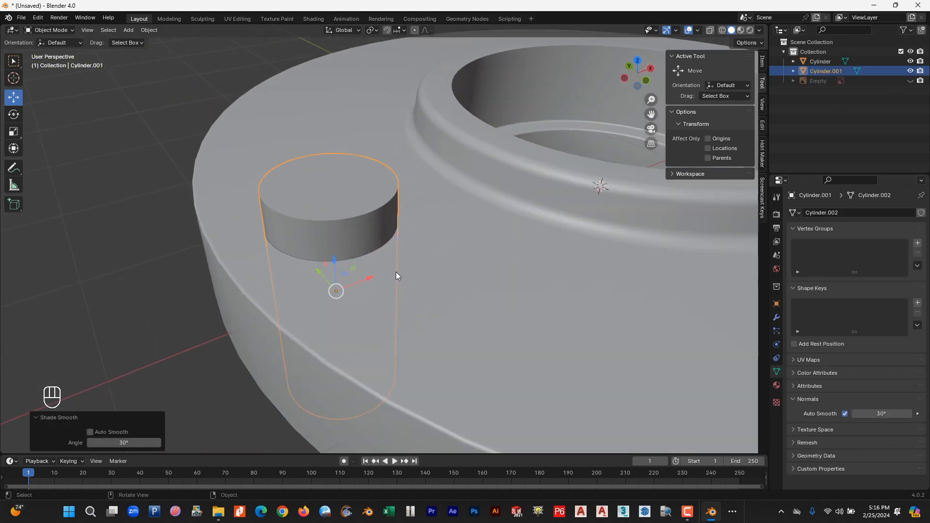
# Step: In top view, set the bolt-hole cylinder's origin to the 3D cursor at the flange's center
pyautogui.press('KP_7')
pyautogui.rightClick(347, 234)
pyautogui.moveTo(318, 276)
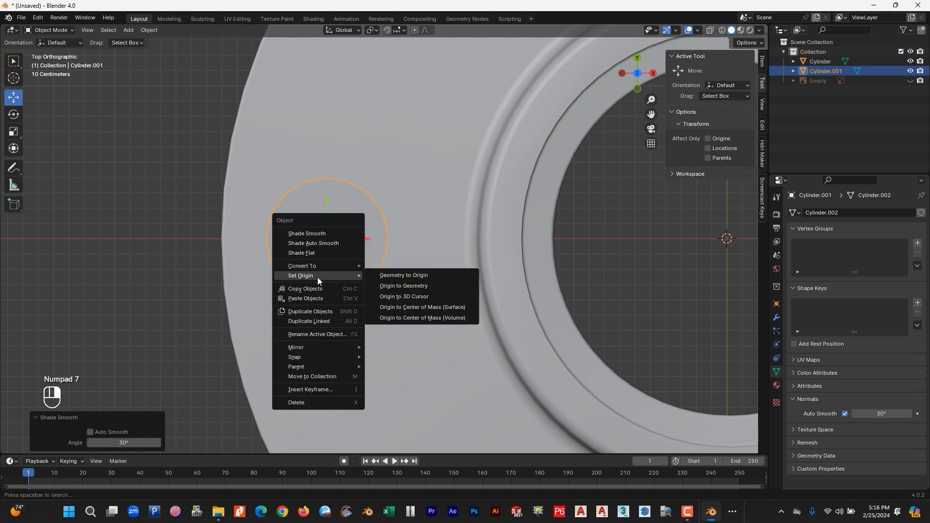
pyautogui.click(443, 296)
pyautogui.scroll(-5, 463, 274)
pyautogui.keyDown('shift'); pyautogui.moveTo(463, 272); pyautogui.dragTo(405, 309, button='middle'); pyautogui.keyUp('shift')
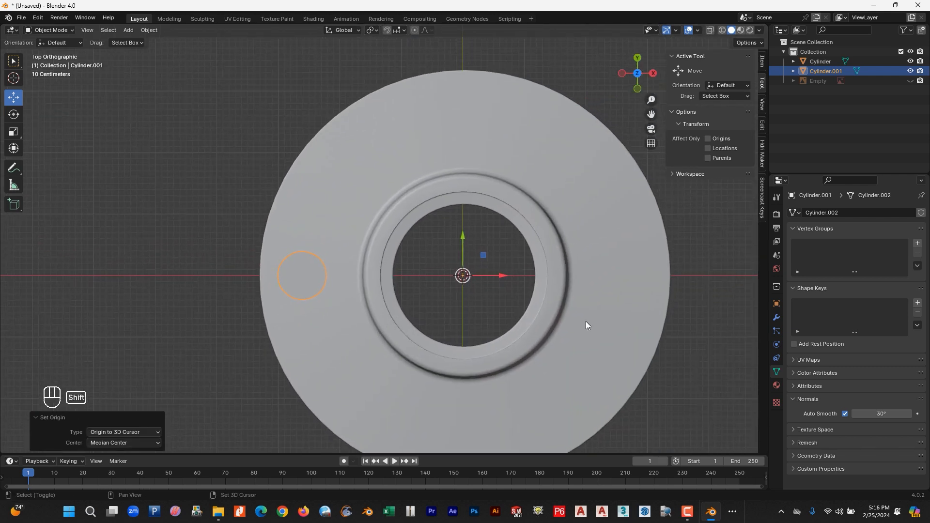
# Step: Duplicate the bolt-hole cylinder and rotate the copy 90° around the flange's center
pyautogui.click(707, 351)
pyautogui.click(319, 278)
pyautogui.press('shift')
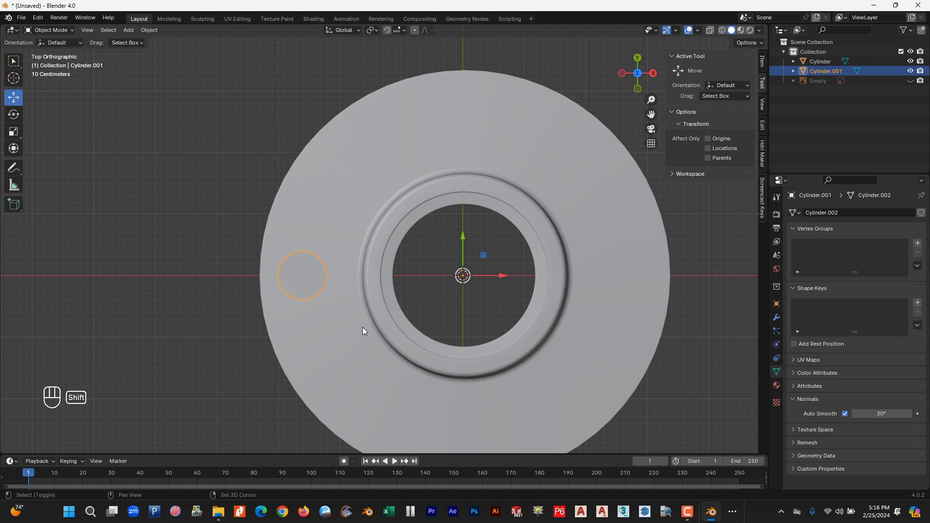
pyautogui.hotkey('shift', 'd')
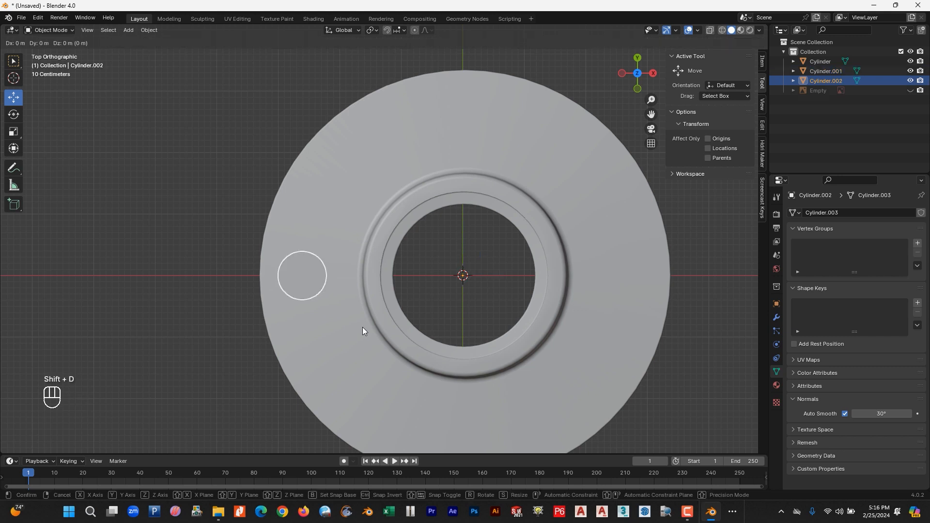
pyautogui.press('r')
pyautogui.press('KP_9')
pyautogui.press('KP_0')
pyautogui.click(363, 327)
# Step: Repeat the 90° rotated duplication twice more to complete four evenly spaced bolt-hole cylinders
pyautogui.press('shift')
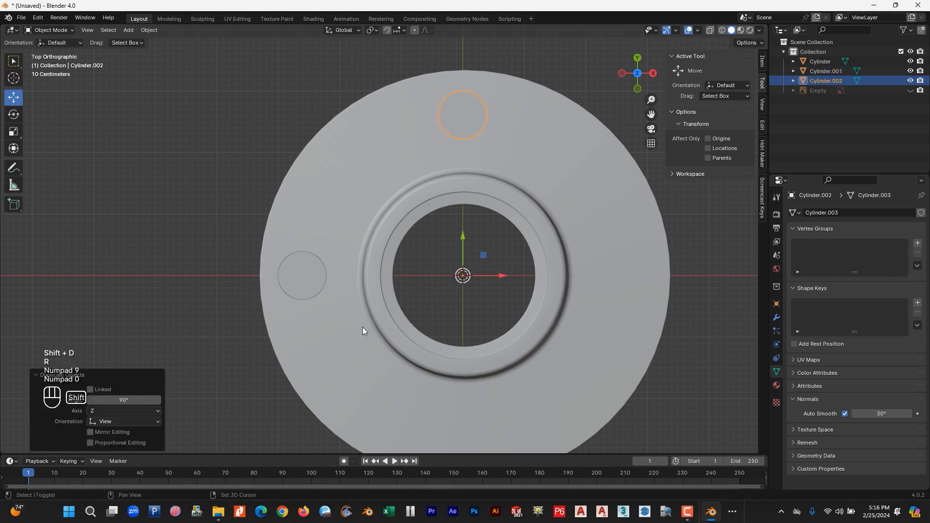
pyautogui.hotkey('shift', 'r')
pyautogui.hotkey('shift', 'r')
pyautogui.scroll(-3, 363, 327)
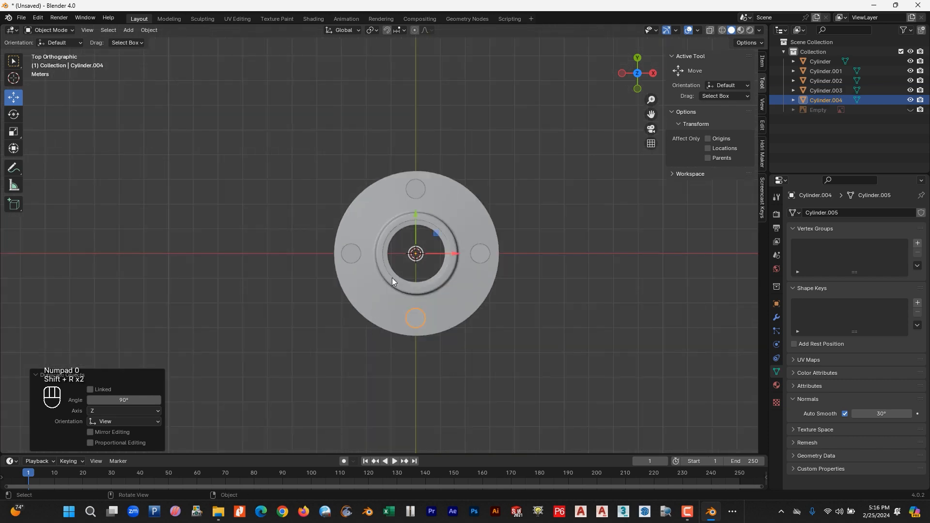
# Step: Select all four bolt-hole cylinders and join them into a single object
pyautogui.moveTo(391, 278); pyautogui.dragTo(453, 199, button='middle')
pyautogui.scroll(2, 479, 199)
pyautogui.keyDown('shift'); pyautogui.click(505, 198); pyautogui.keyUp('shift')
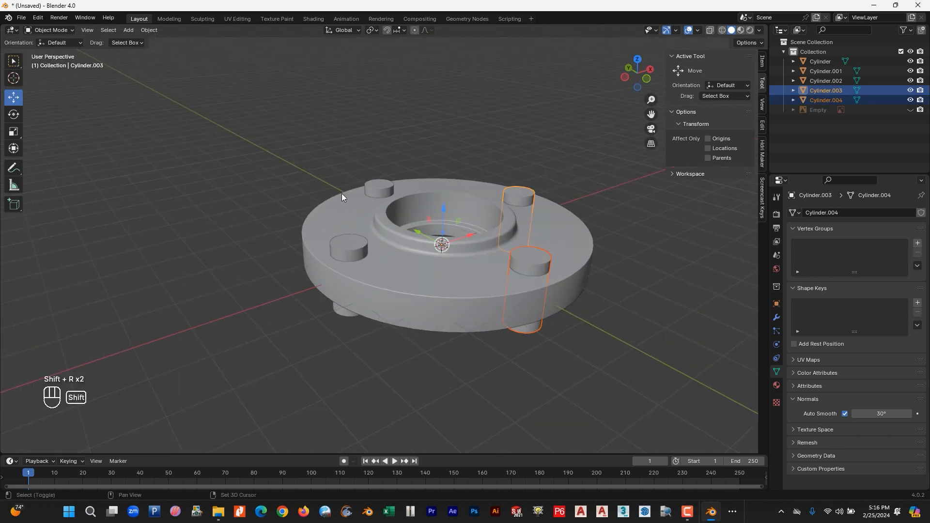
pyautogui.keyDown('shift'); pyautogui.click(369, 188); pyautogui.keyUp('shift')
pyautogui.keyDown('shift'); pyautogui.click(364, 242); pyautogui.keyUp('shift')
pyautogui.hotkey('ctrl', 'j')
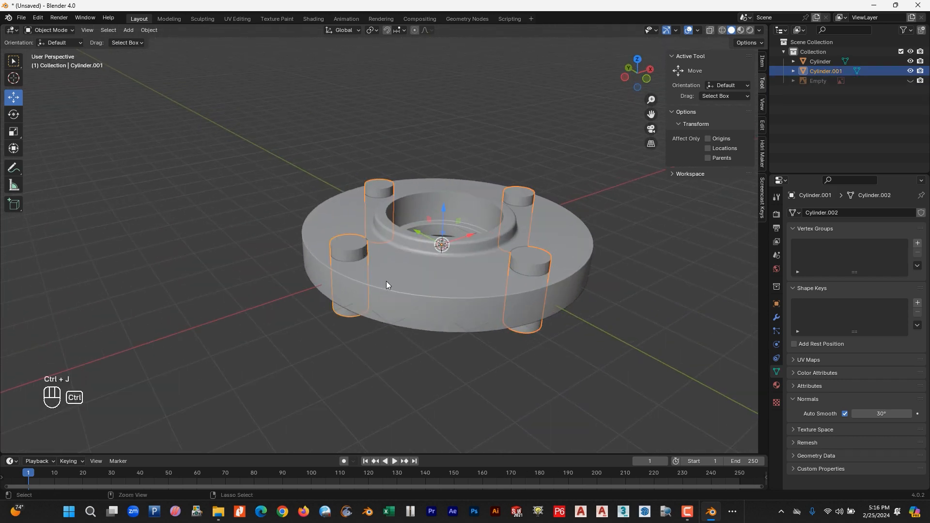
# Step: Subtract the joined cylinders from the flange with a Bool Tool Auto Boolean Difference to cut the bolt holes
pyautogui.click(537, 339)
pyautogui.click(544, 268)
pyautogui.keyDown('shift'); pyautogui.click(587, 264); pyautogui.keyUp('shift')
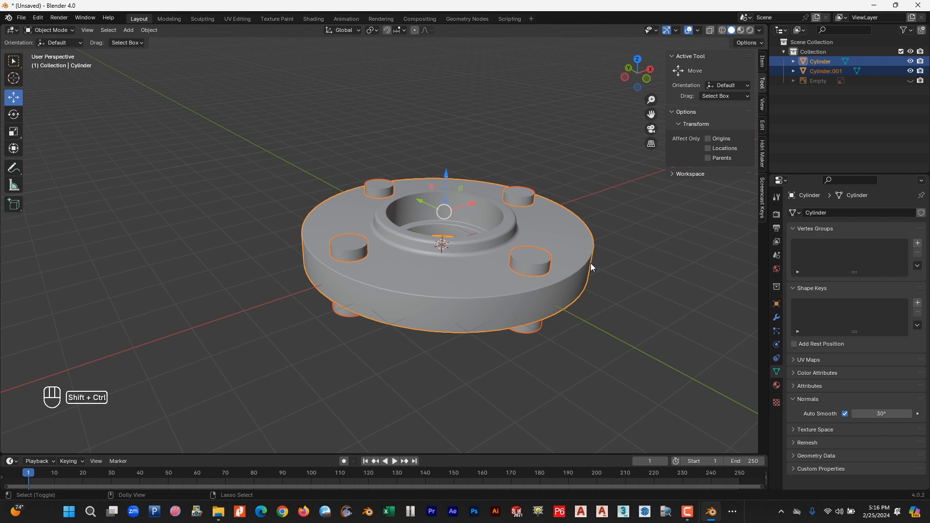
pyautogui.hotkey('shift', 'ctrl', 'b')
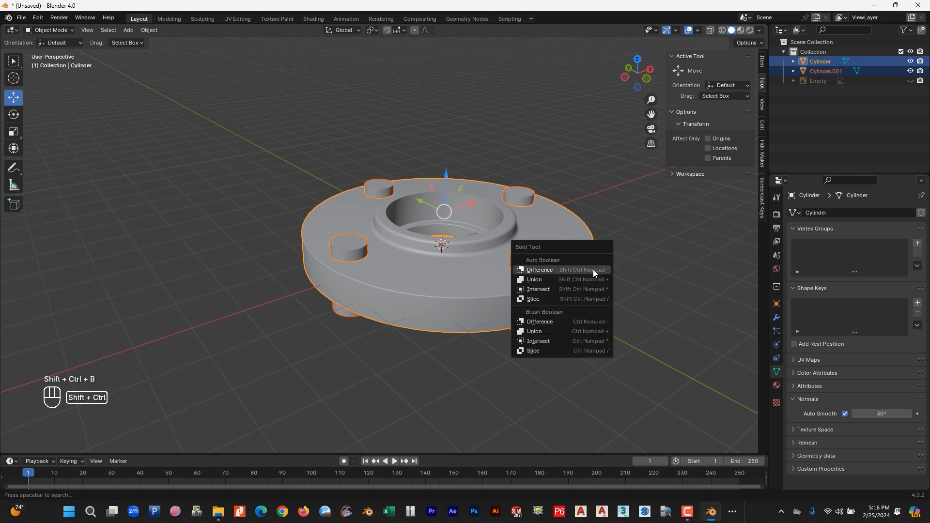
pyautogui.click(590, 270)
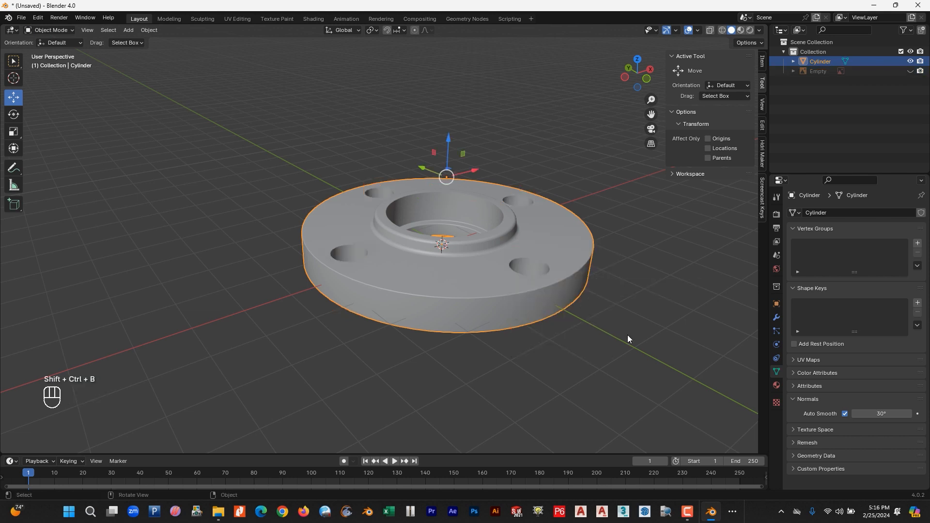
# Step: In Edit Mode, deselect the vertical wall edges of the bolt holes in wireframe side view, keeping only their upper and lower rim edges selected
pyautogui.scroll(5, 581, 334)
pyautogui.press('Tab')
pyautogui.moveTo(535, 309); pyautogui.dragTo(499, 292, button='middle')
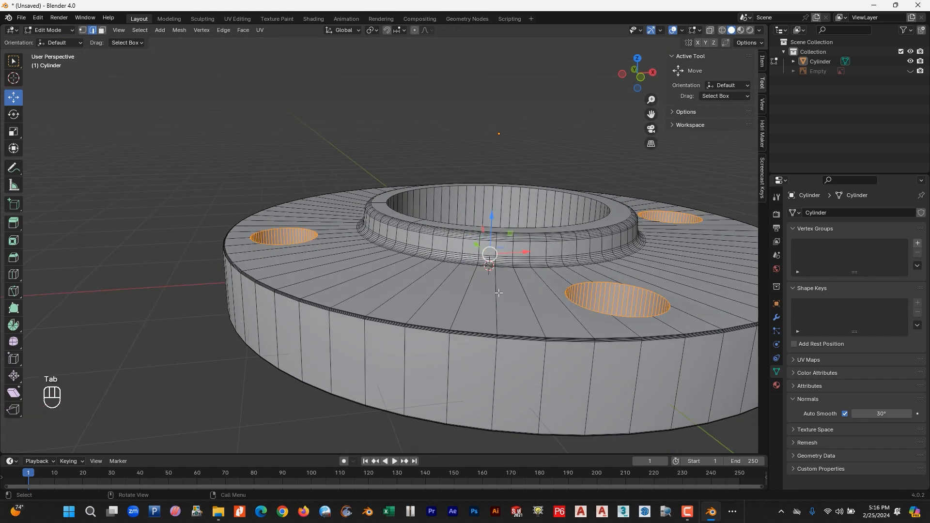
pyautogui.press('KP_3')
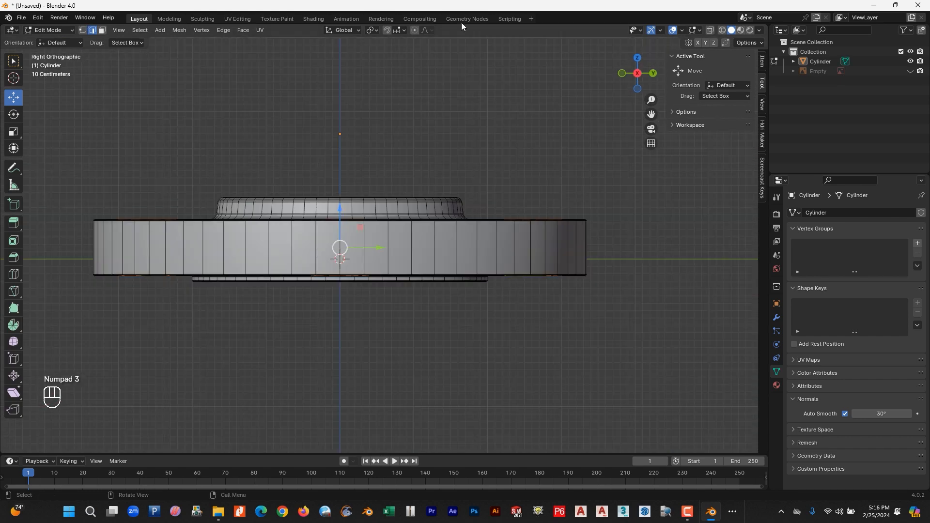
pyautogui.click(722, 30)
pyautogui.scroll(1, 608, 241)
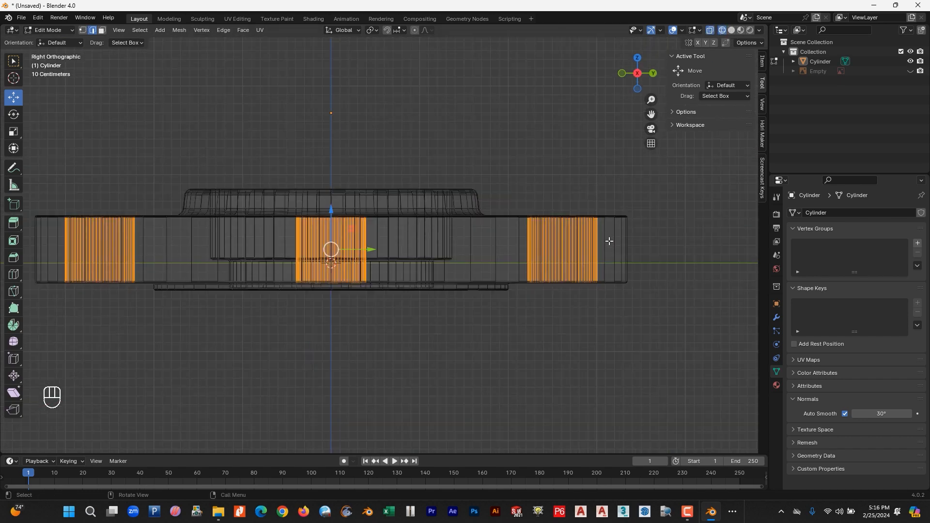
pyautogui.press('c')
pyautogui.moveTo(599, 250)
pyautogui.keyDown('shift'); pyautogui.mouseDown()
pyautogui.moveTo(160, 241)
pyautogui.moveTo(65, 249)
pyautogui.mouseUp(); pyautogui.keyUp('shift')
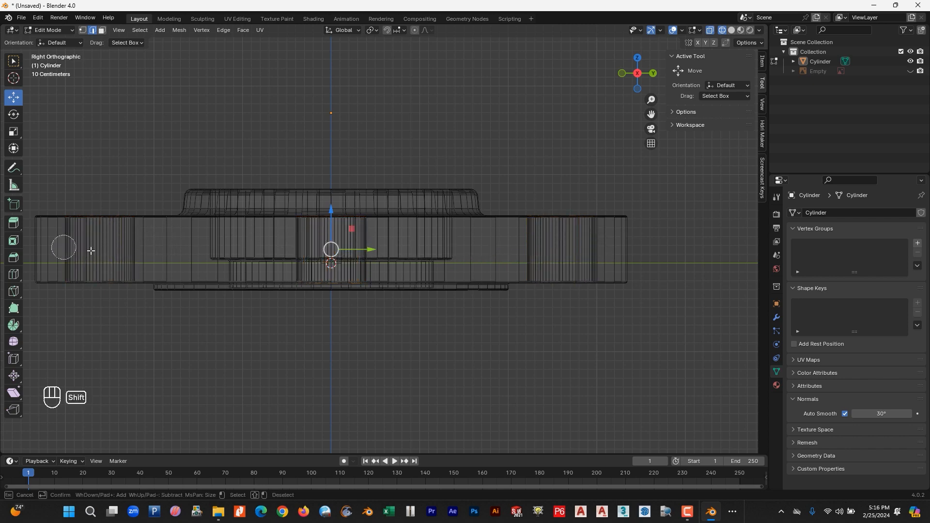
pyautogui.press('Escape')
pyautogui.moveTo(523, 249); pyautogui.dragTo(550, 218, button='middle')
pyautogui.scroll(-3, 550, 218)
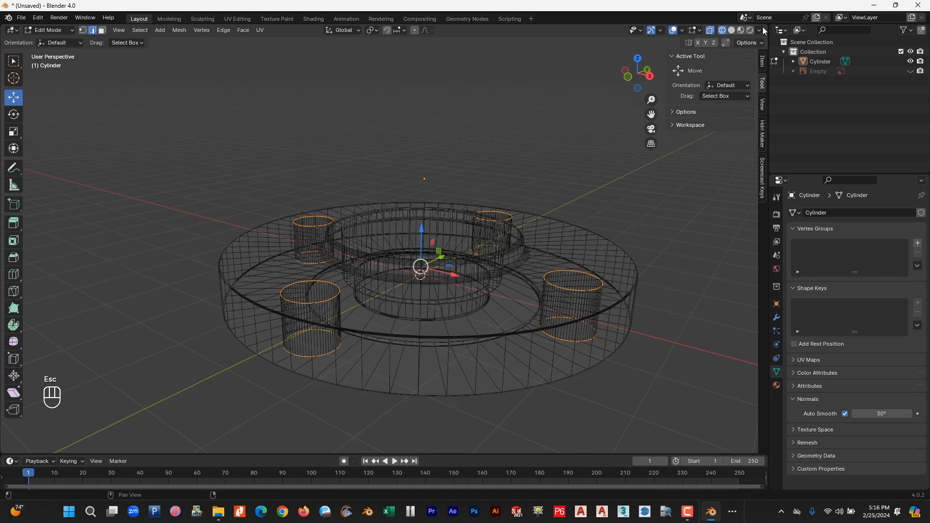
# Step: In solid shading, bevel the bolt holes' rim edges about 0.0197 m with 7 segments and return to Object Mode
pyautogui.click(731, 30)
pyautogui.moveTo(630, 218)
pyautogui.keyDown('ctrl'); pyautogui.mouseDown(button='middle')
pyautogui.moveTo(615, 184)
pyautogui.moveTo(618, 203)
pyautogui.moveTo(608, 197)
pyautogui.mouseUp(button='middle'); pyautogui.keyUp('ctrl')
pyautogui.hotkey('ctrl', 'b')
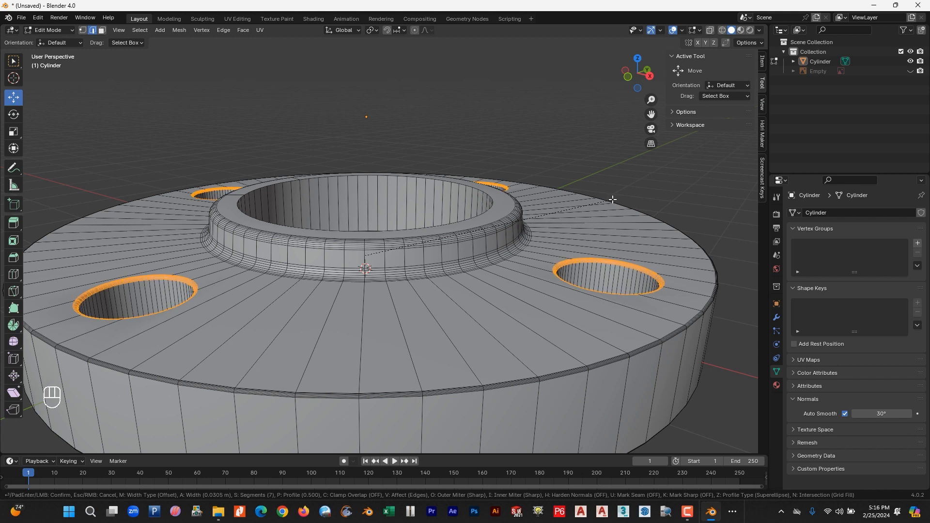
pyautogui.click(610, 199)
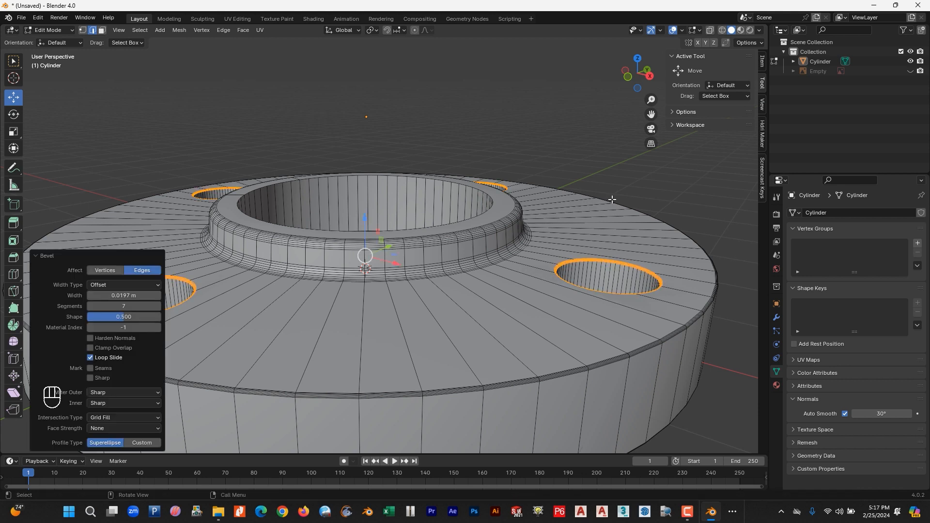
pyautogui.press('Tab')
pyautogui.scroll(-4, 610, 201)
pyautogui.moveTo(598, 274); pyautogui.dragTo(581, 257, button='middle')
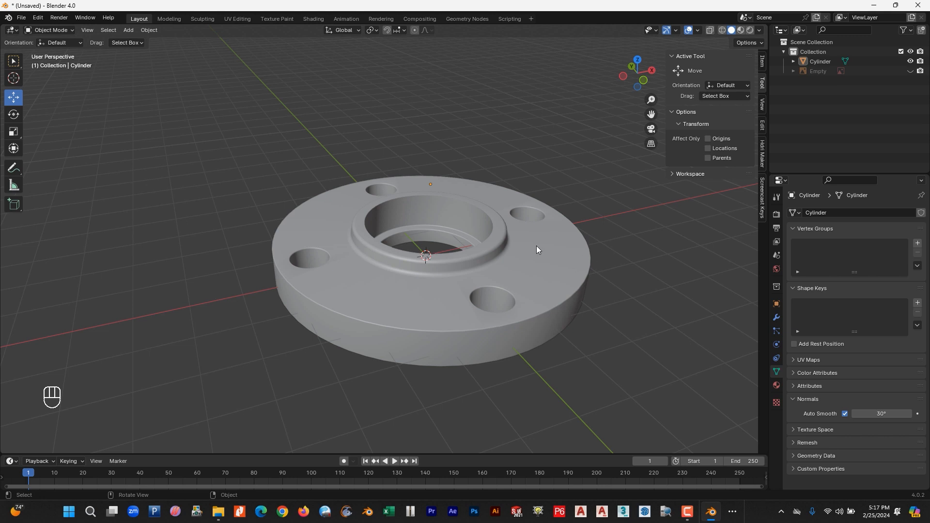
pyautogui.scroll(5, 536, 245)
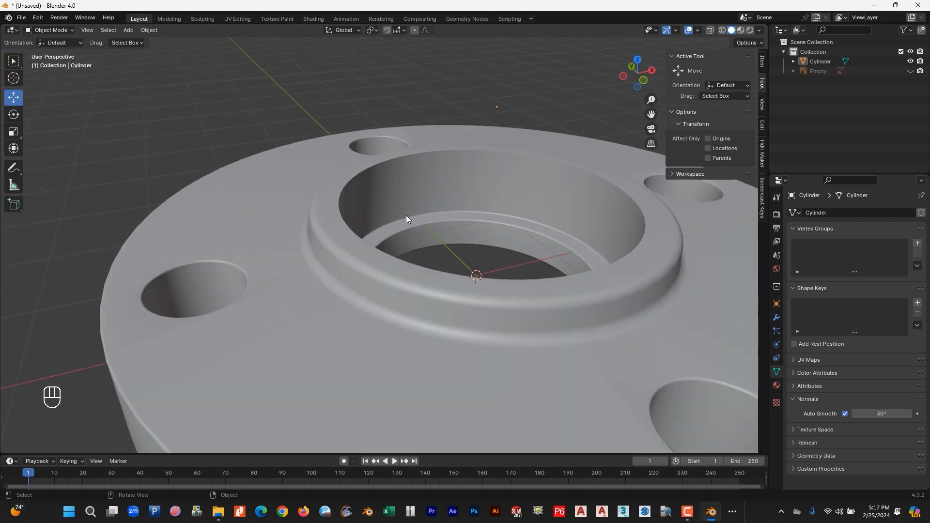
pyautogui.scroll(-5, 589, 234)
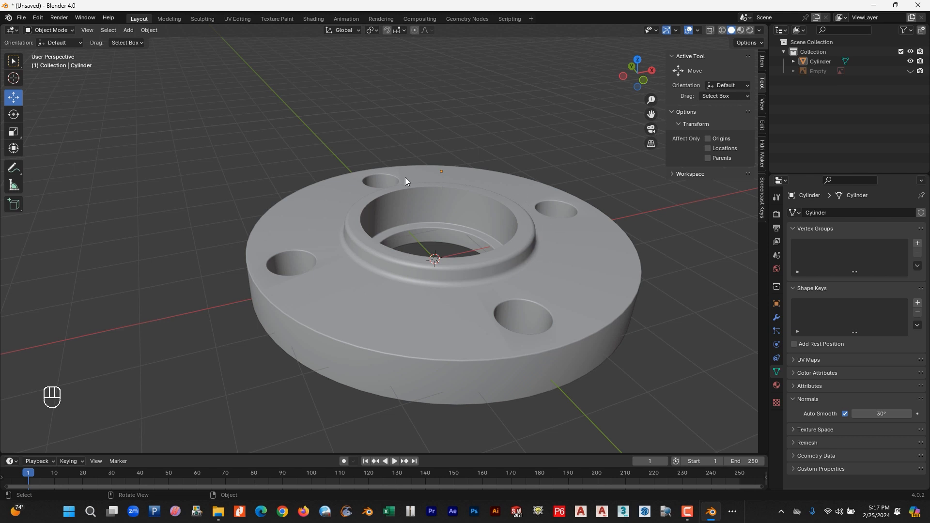
pyautogui.scroll(-1, 411, 187)
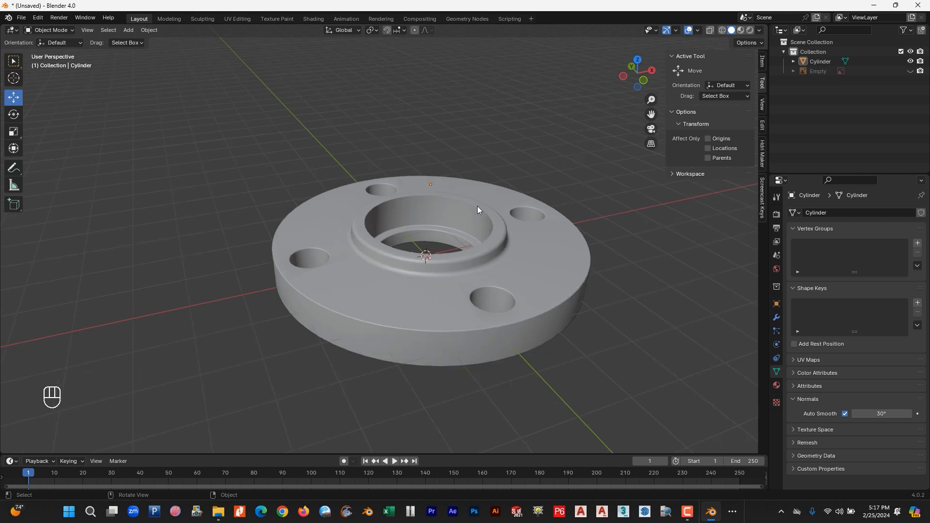